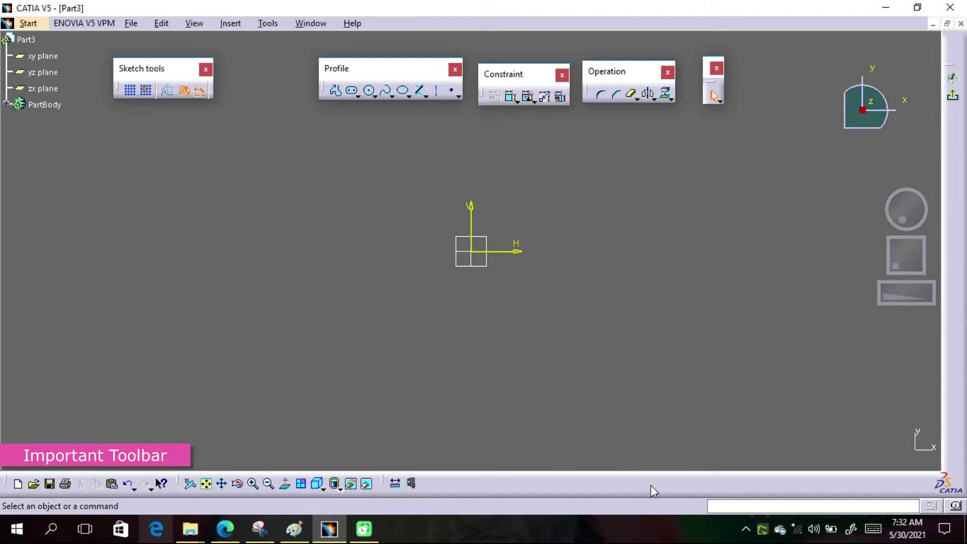
Display the Visualization and Tools toolbars in the sketch environment
right_click(651, 486)
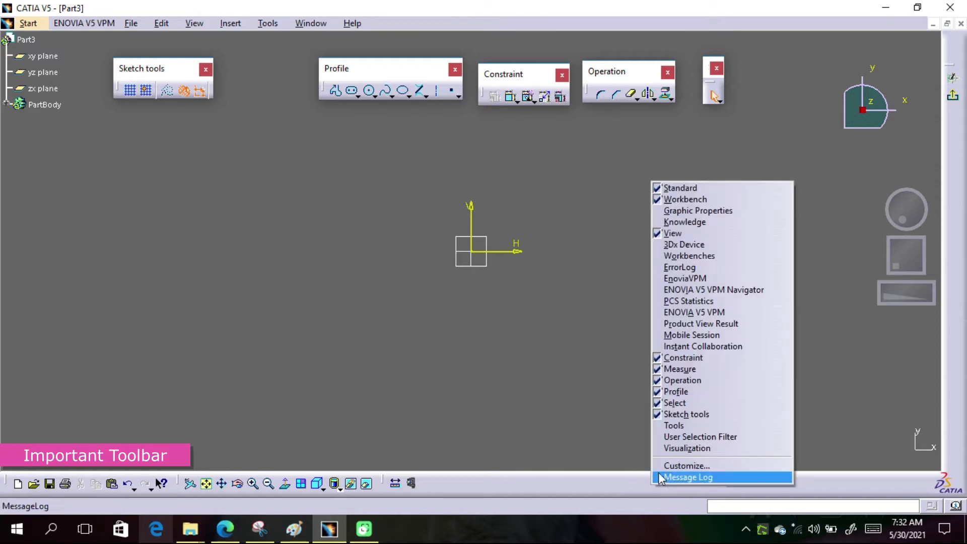
click(669, 452)
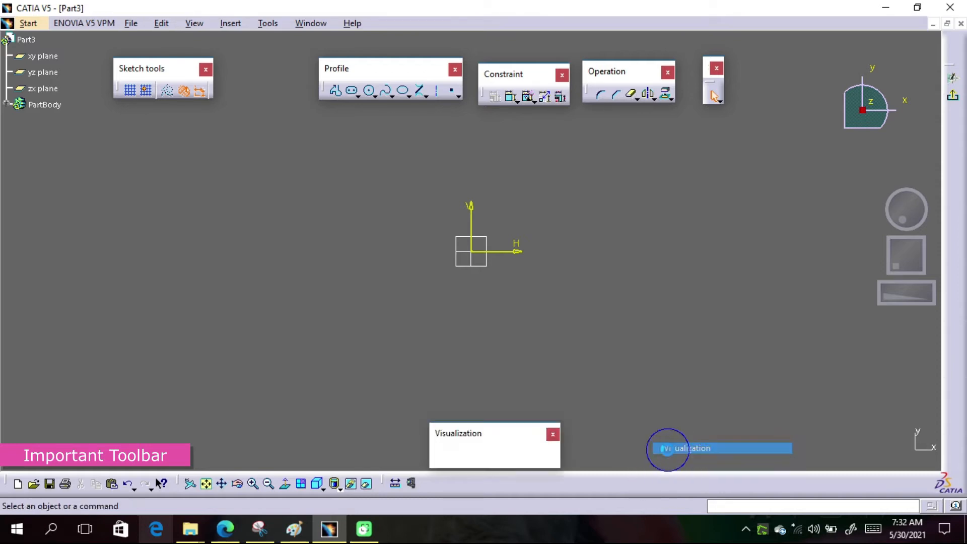
right_click(664, 485)
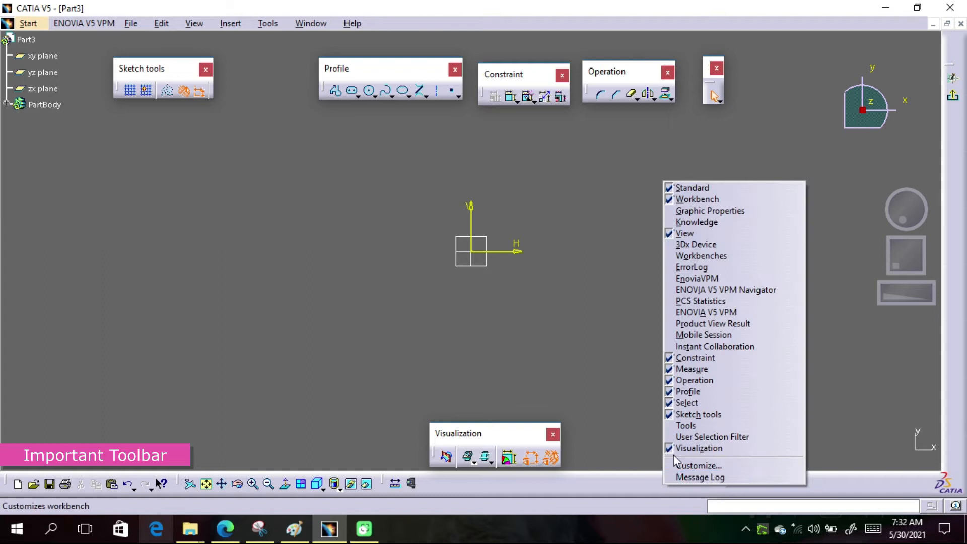
click(679, 425)
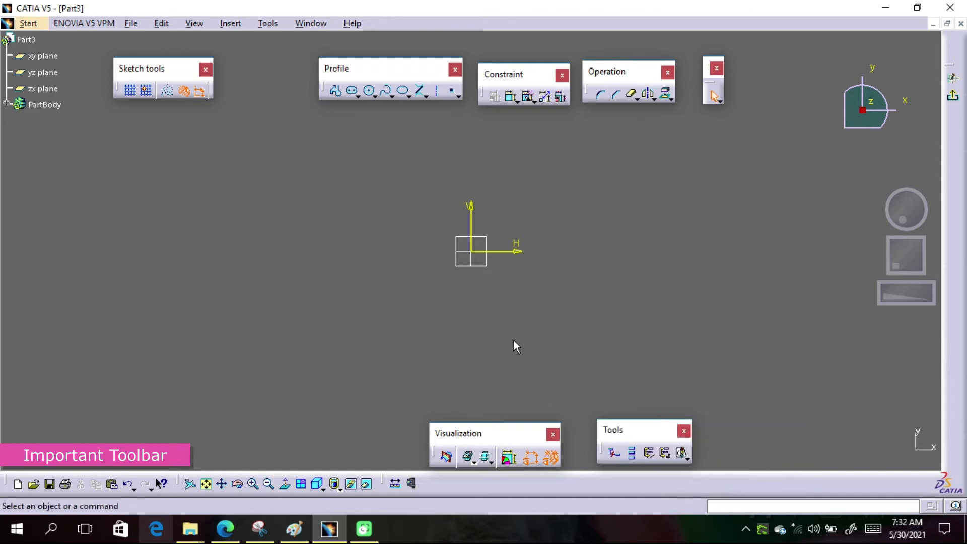
Dock the floating Visualization, Tools and Sketch tools toolbars along the window borders
double_click(486, 434)
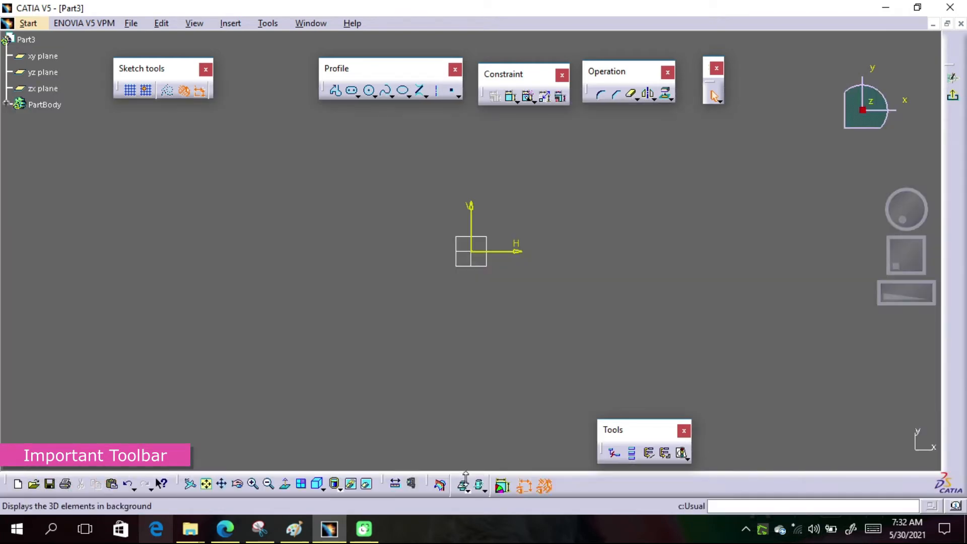
double_click(615, 428)
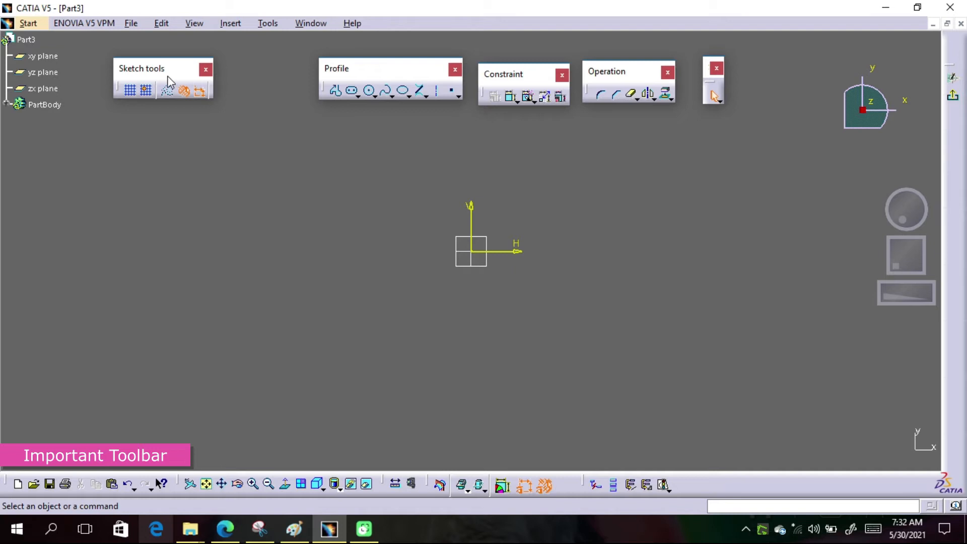
drag(168, 77, 90, 25)
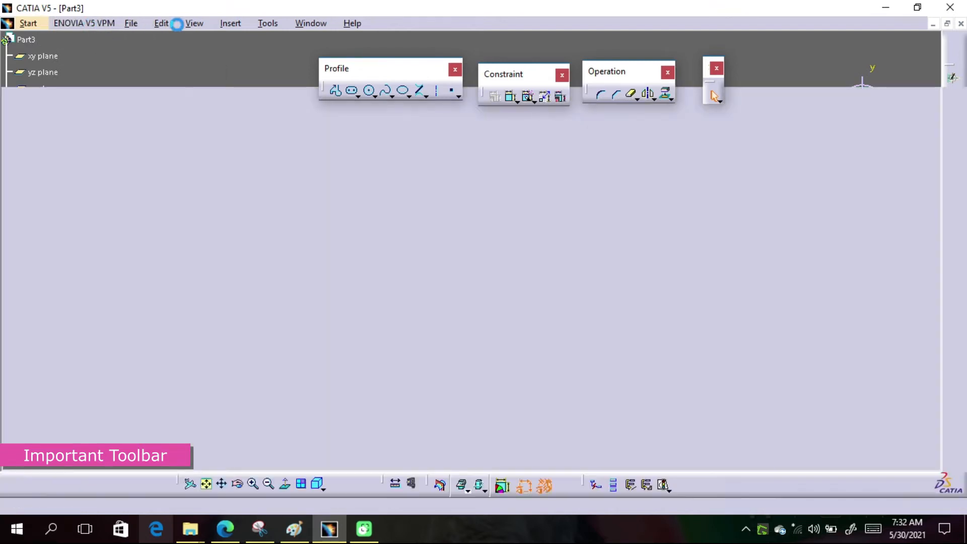
drag(38, 41, 15, 45)
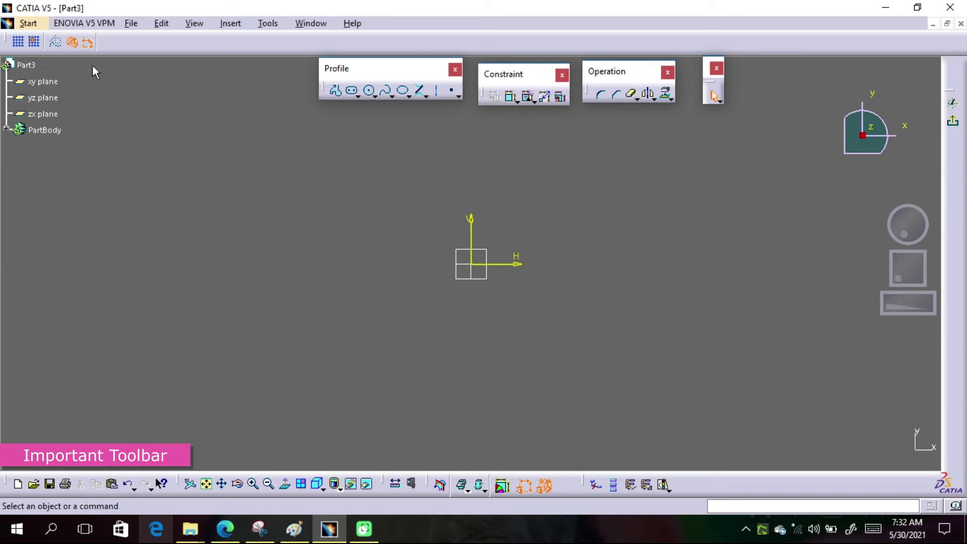
Show the sketch grid, hide it and show it again, and have Snap to Point enabled
click(19, 44)
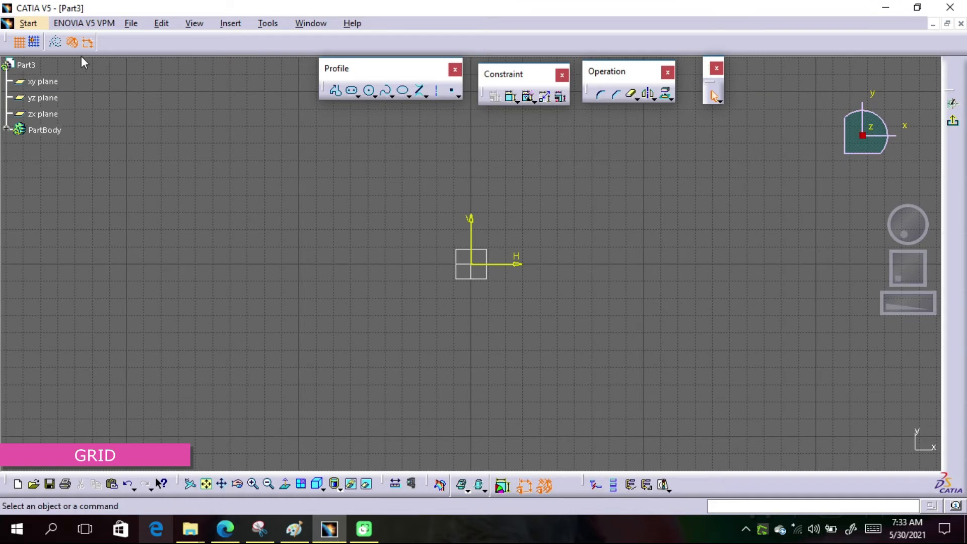
click(19, 42)
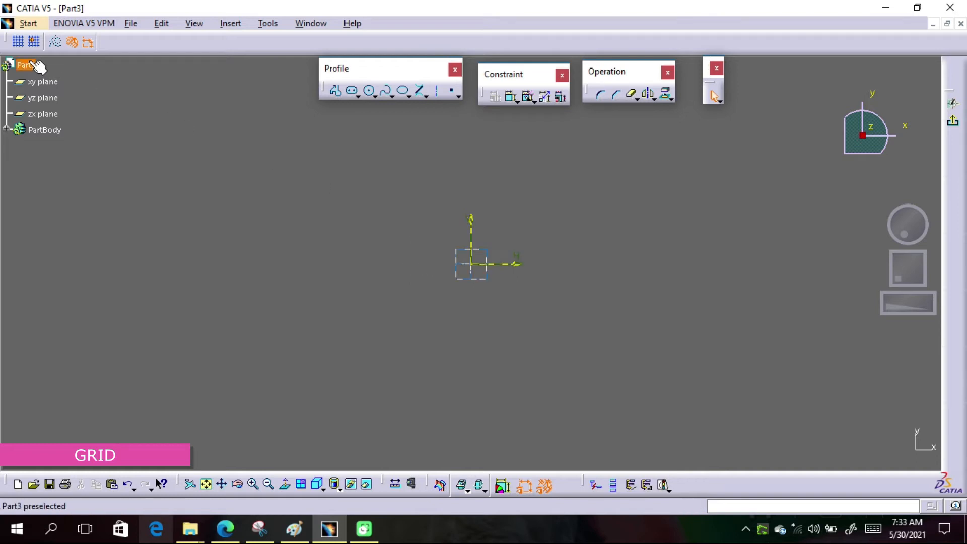
click(18, 43)
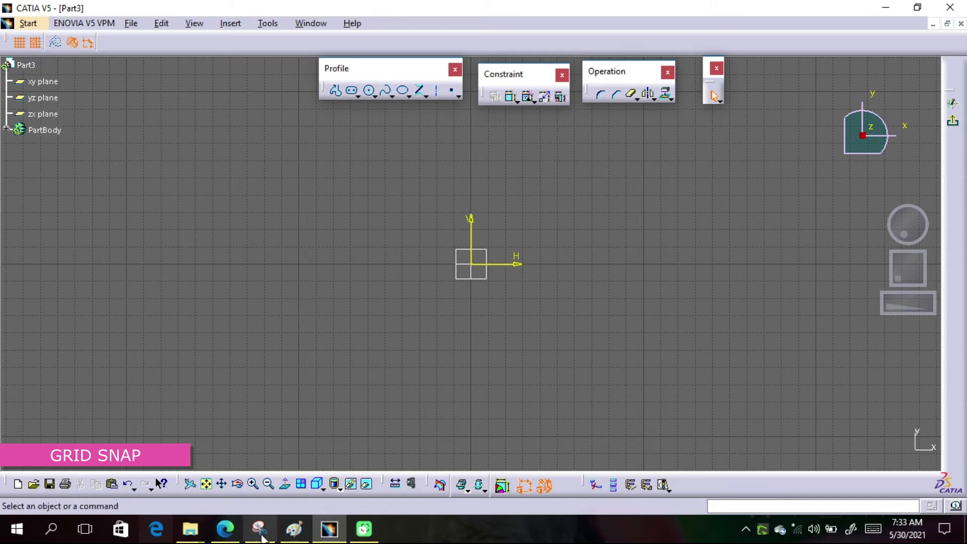
Sketch a closed seven-sided profile on grid points (-10, 0), (-10, 10), (0, 10), (10, 0), (0, -10), (-20, -10) and (-20, 0)
click(209, 485)
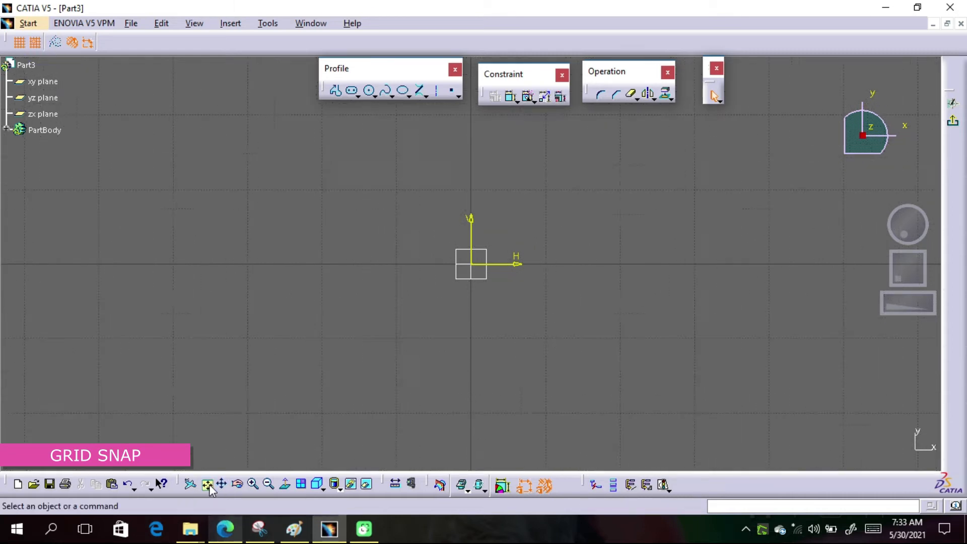
click(335, 89)
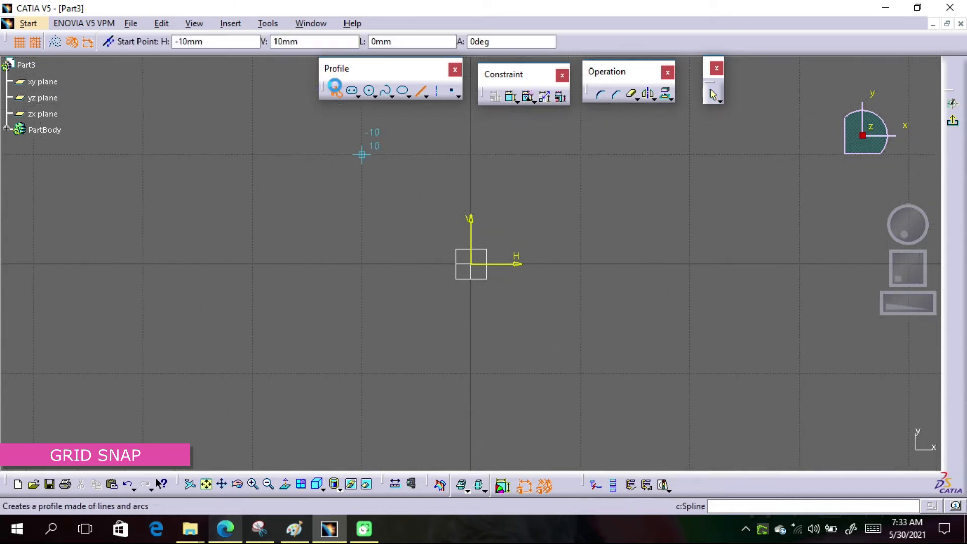
click(361, 264)
click(360, 157)
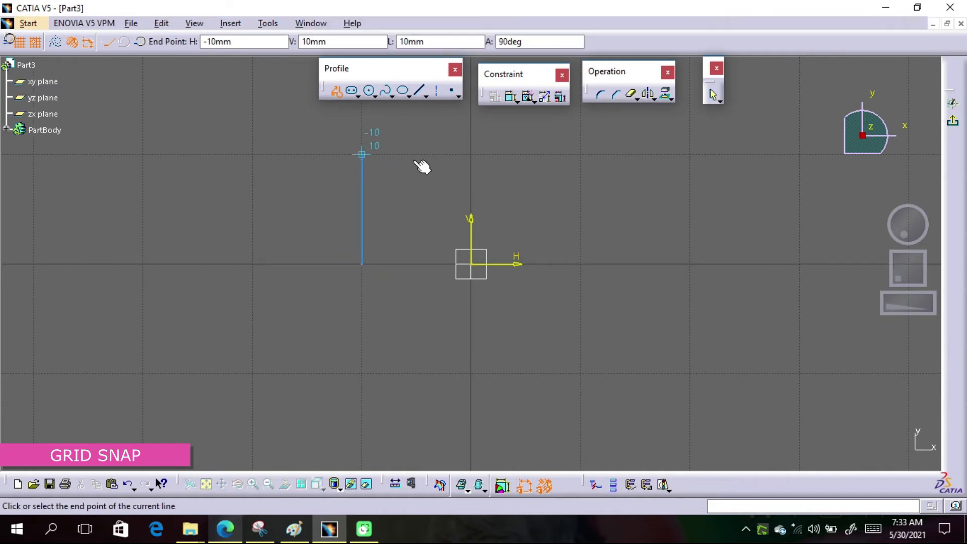
click(470, 165)
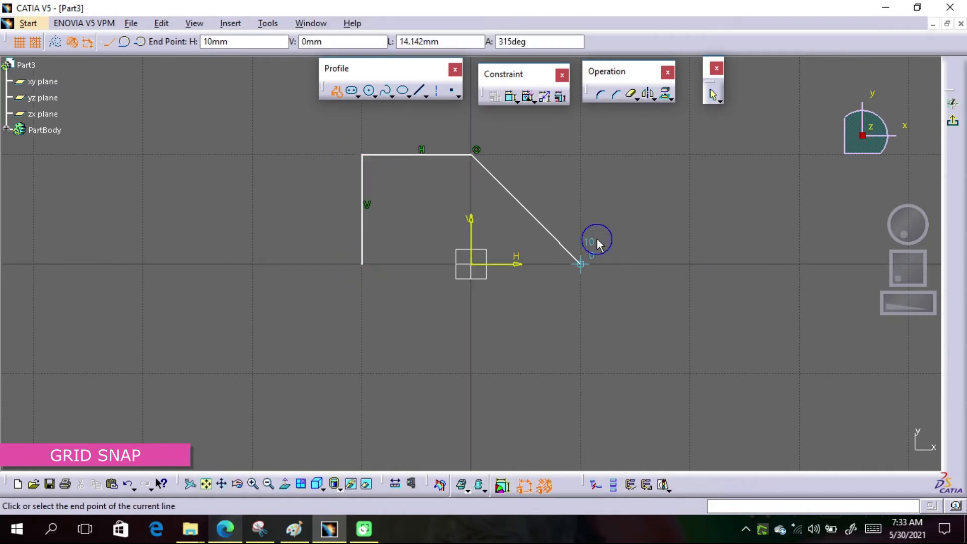
click(596, 238)
click(471, 370)
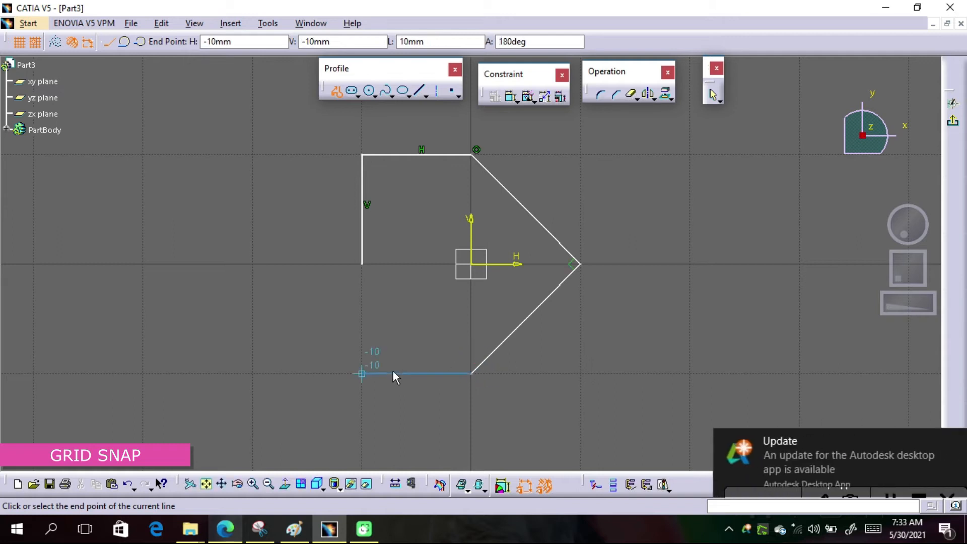
click(256, 371)
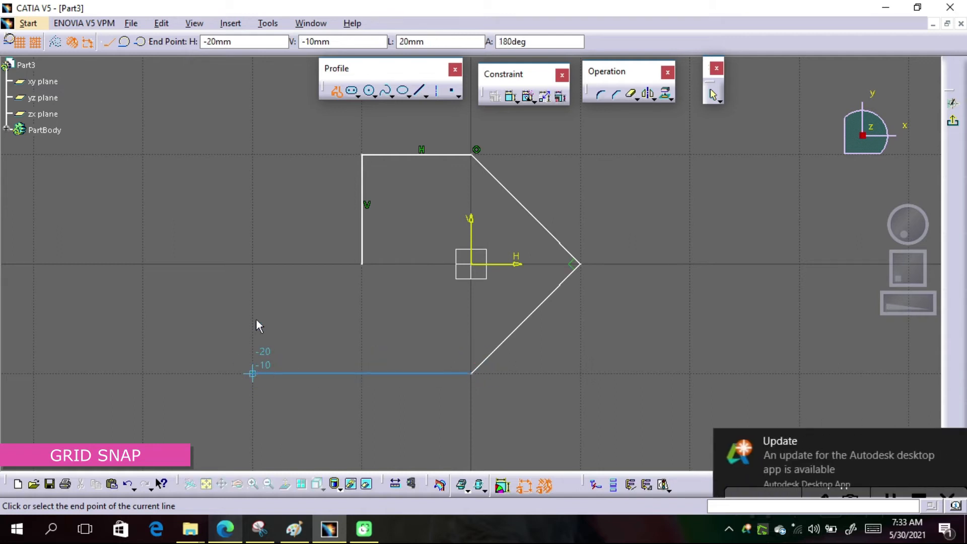
click(253, 264)
click(360, 265)
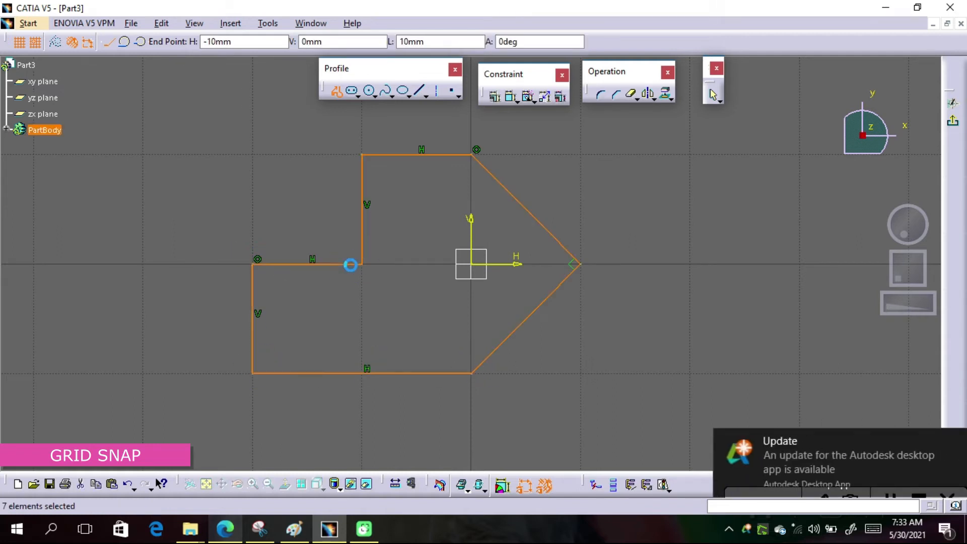
With Snap to Point turned off, sketch an open zigzag profile from about (18.9, 8.9) through (16.6, -7.3) to (36.3, 7.1)
middle_drag(361, 271, 238, 274)
click(335, 90)
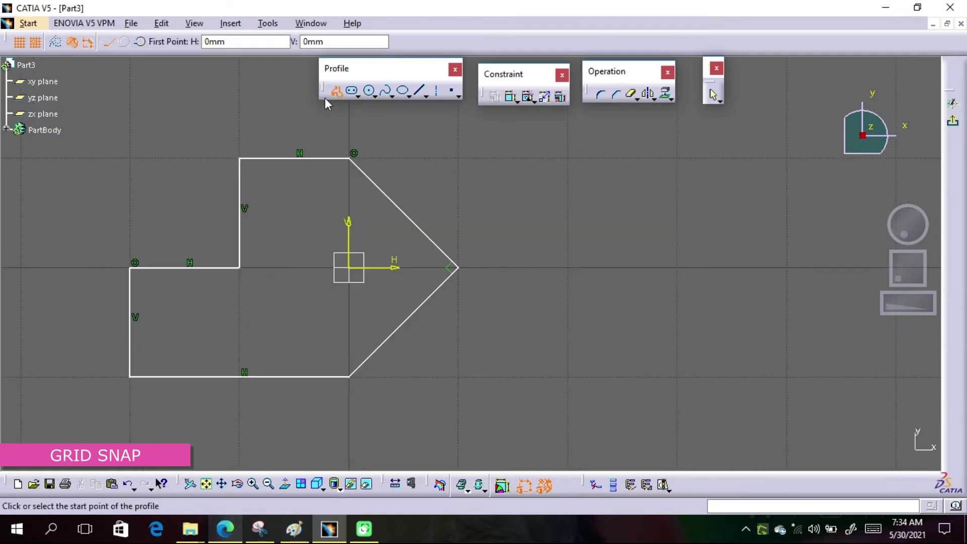
click(36, 43)
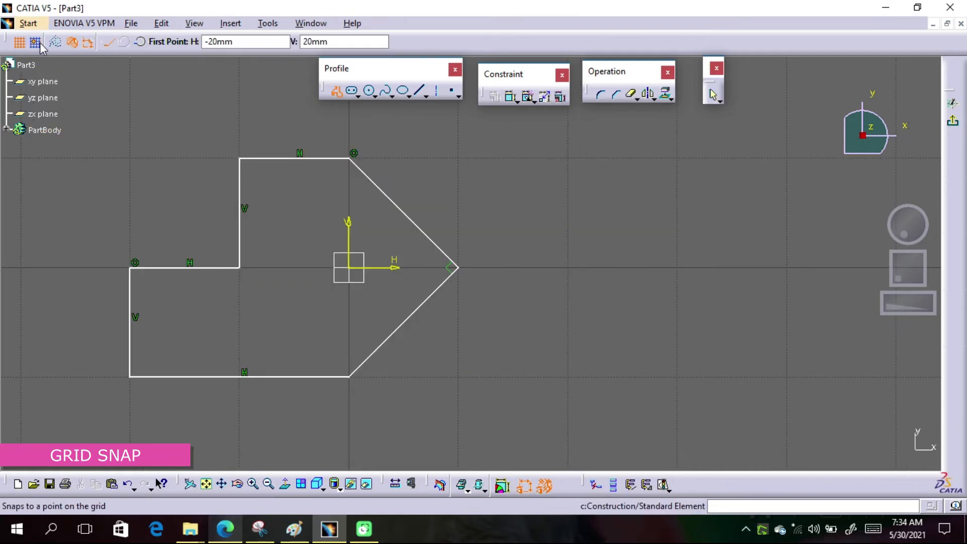
click(556, 170)
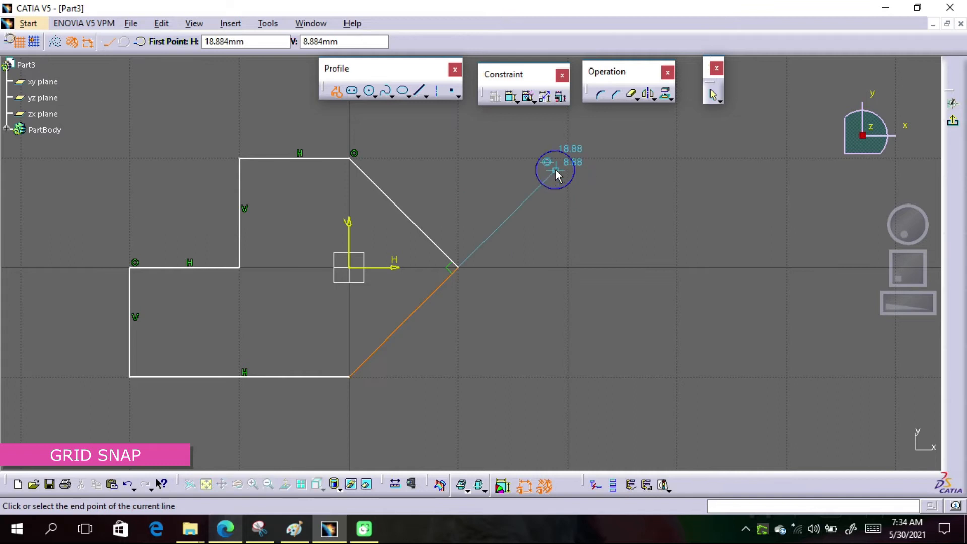
click(646, 266)
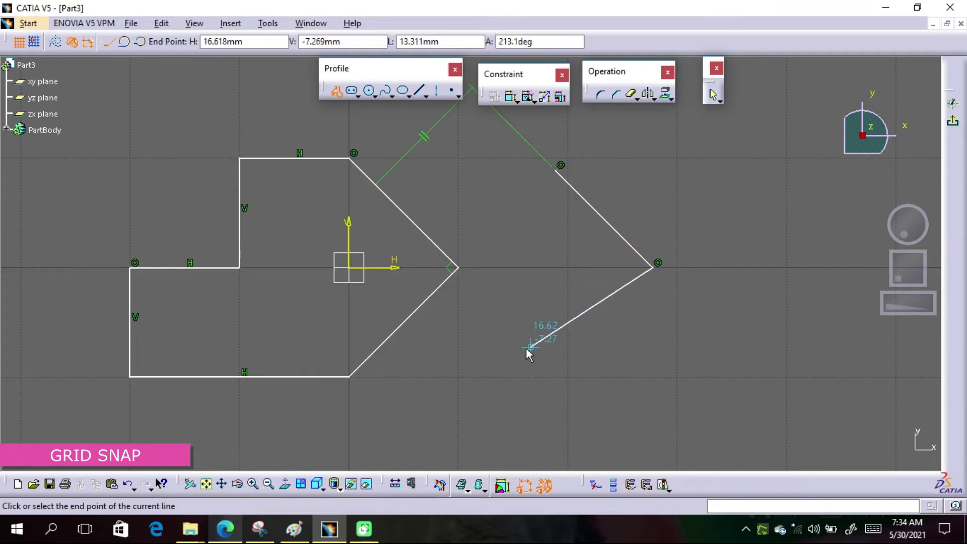
click(529, 346)
click(747, 331)
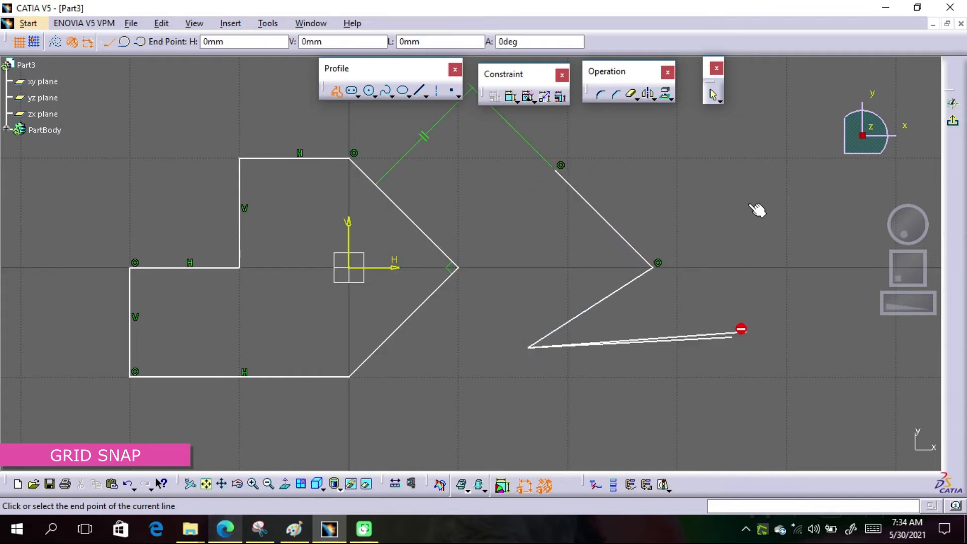
click(746, 189)
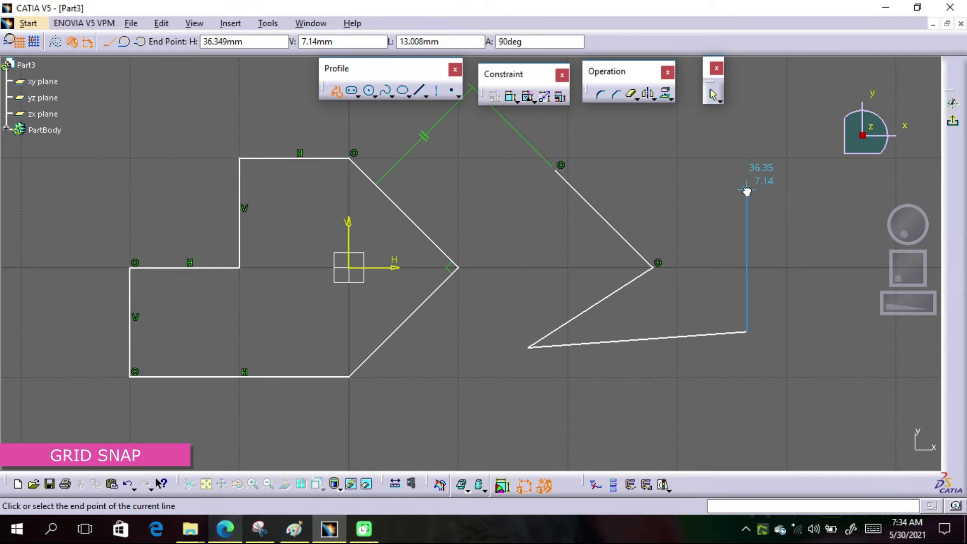
Turn Snap to Point back on, continue the profile through grid points (50, 0), (50, -10), (60, -10) and (60, 0), and end it open
click(34, 41)
middle_drag(740, 262, 553, 248)
click(686, 258)
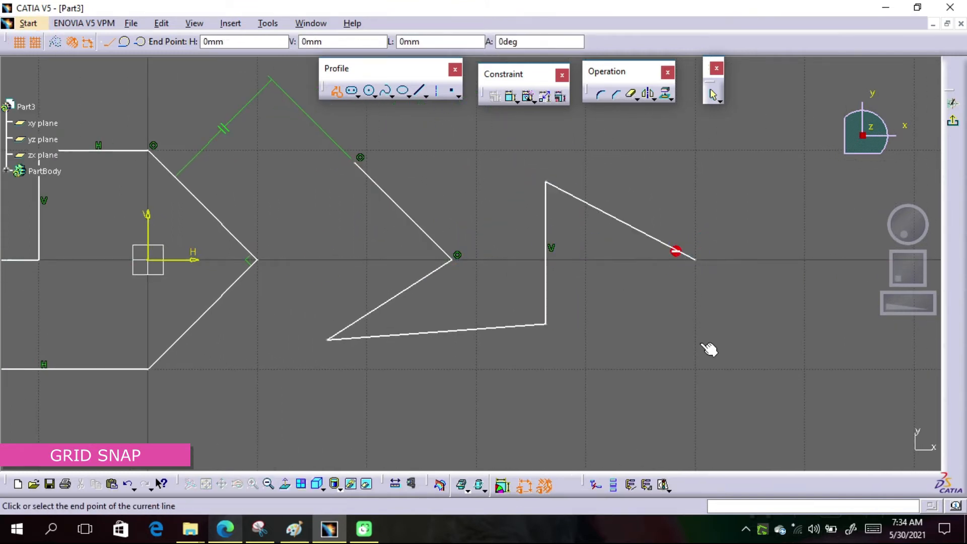
click(695, 369)
click(807, 380)
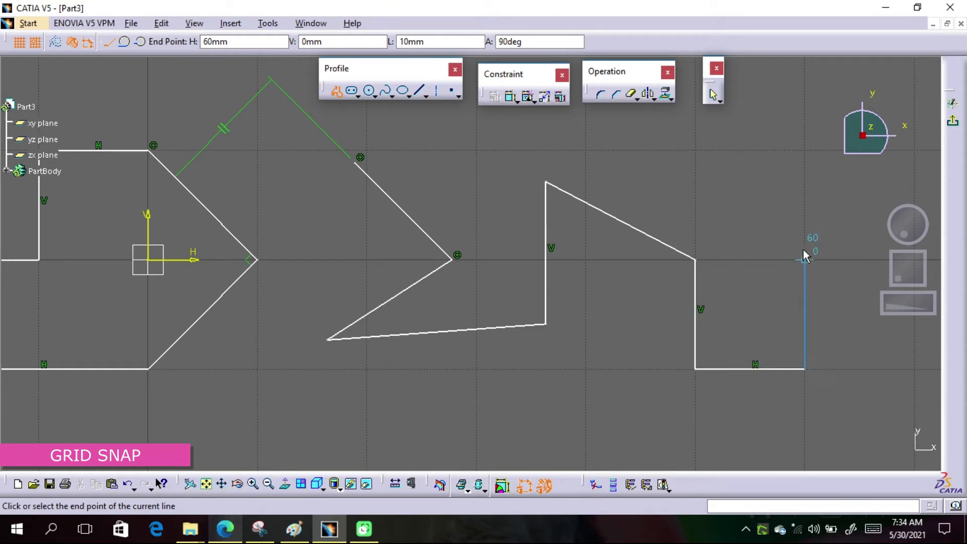
click(804, 248)
click(805, 259)
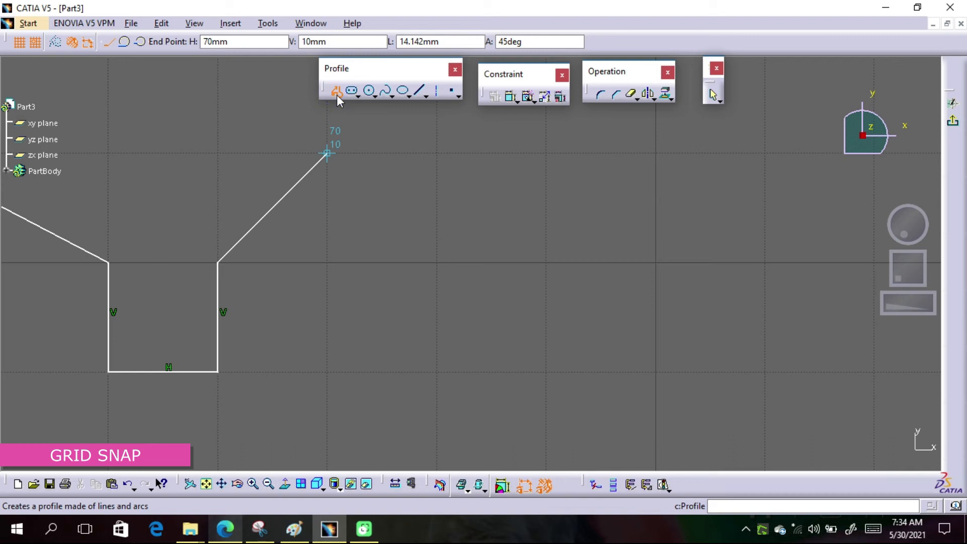
click(337, 94)
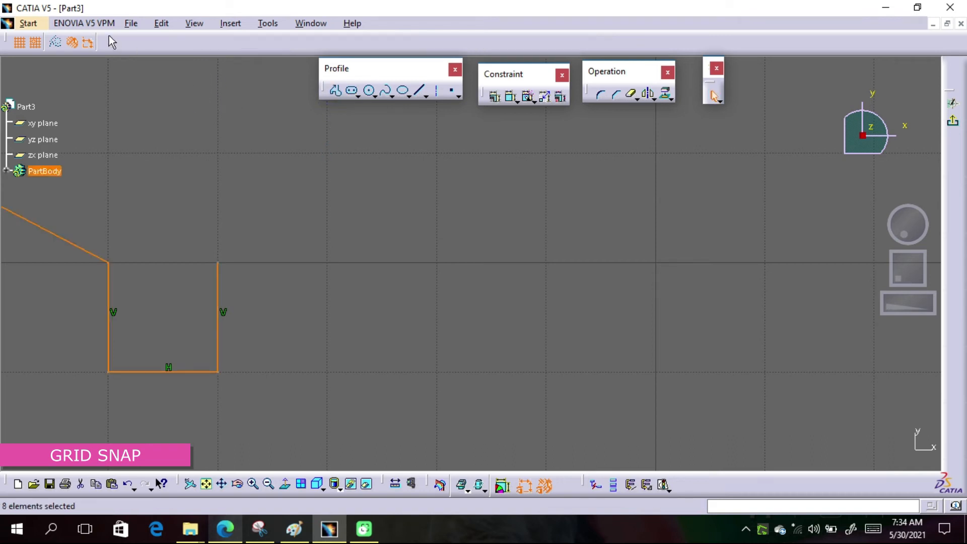
key(Escape)
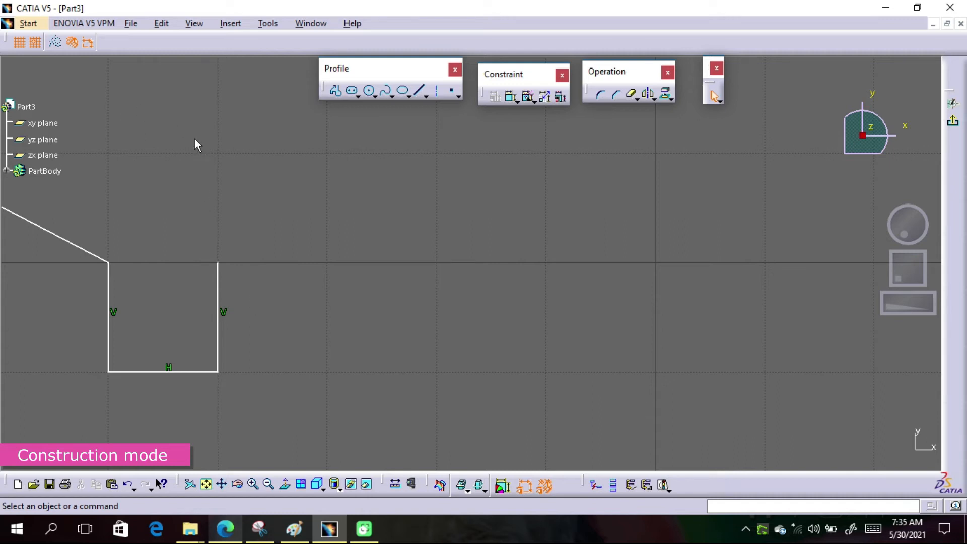
Sketch a standard circle centred at (80, 0) with its edge near (90, -10)
mouse_move(194, 143)
middle_down()
mouse_move(218, 145)
mouse_move(206, 126)
middle_up()
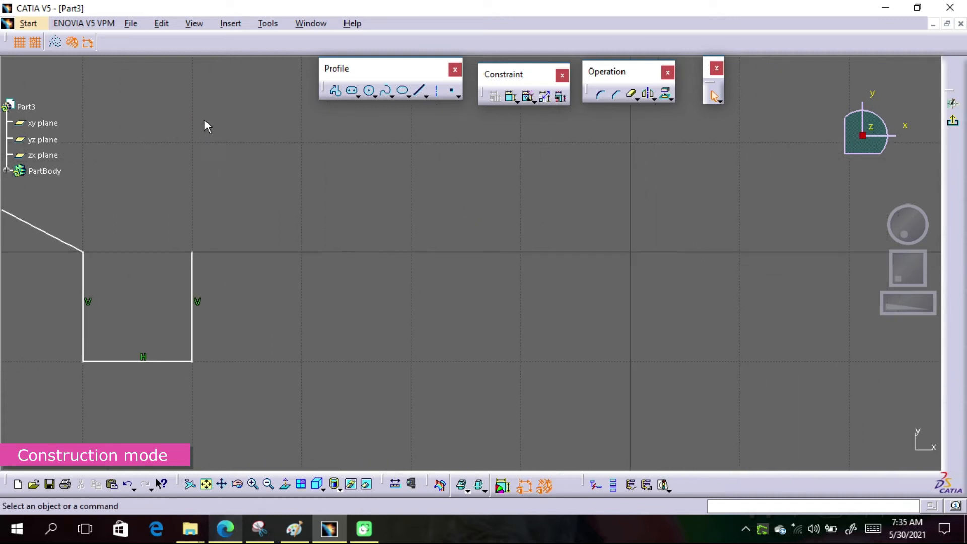
click(369, 91)
click(411, 251)
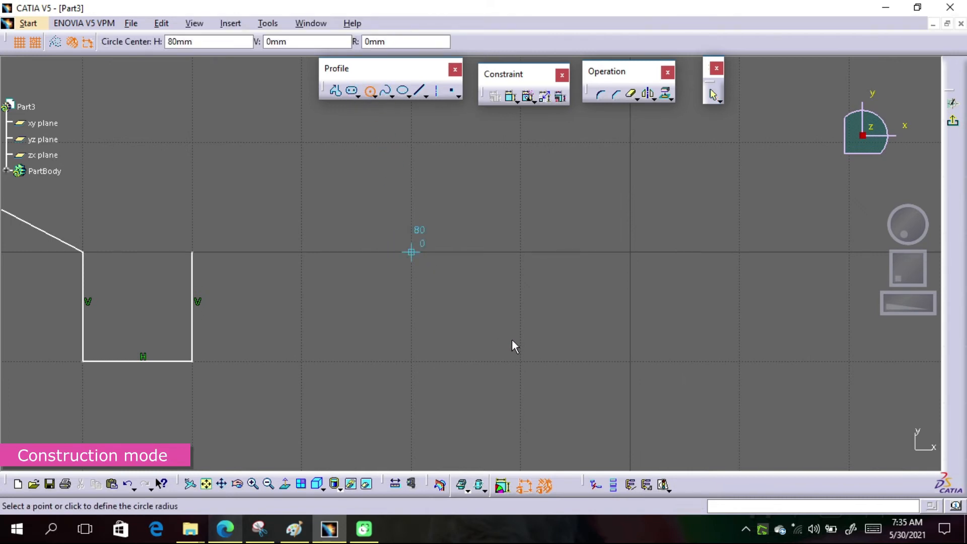
click(517, 361)
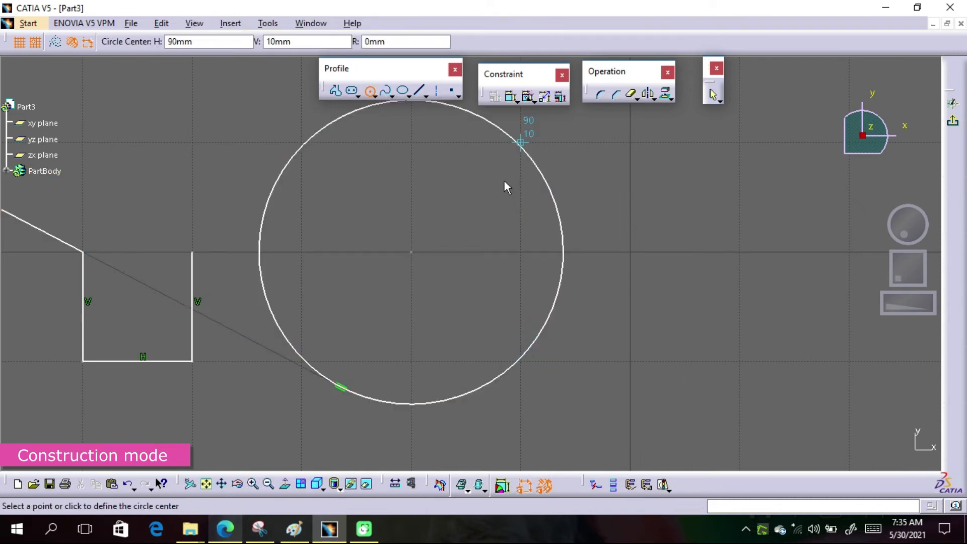
Turn on Construction mode and sketch a concentric construction circle about 22.4 mm in radius around the existing circle
click(57, 44)
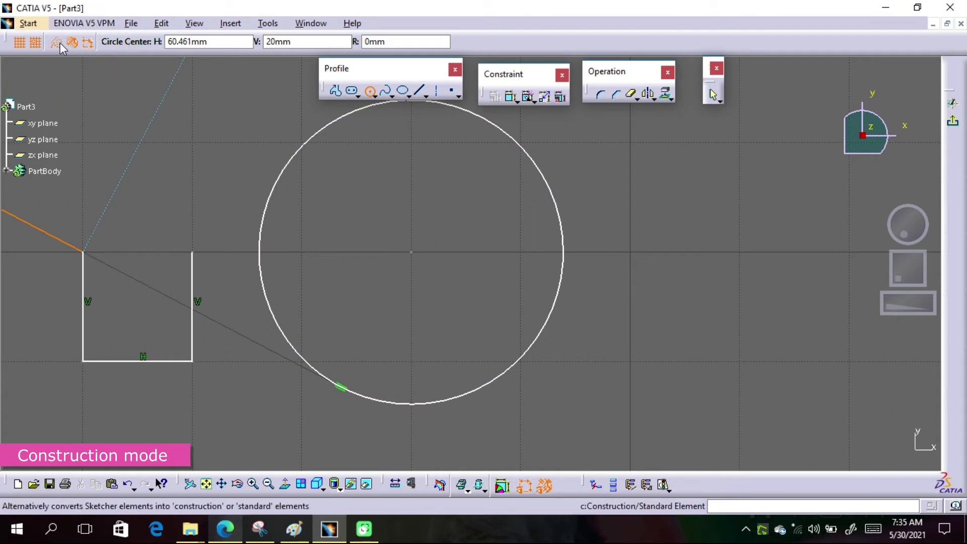
click(406, 256)
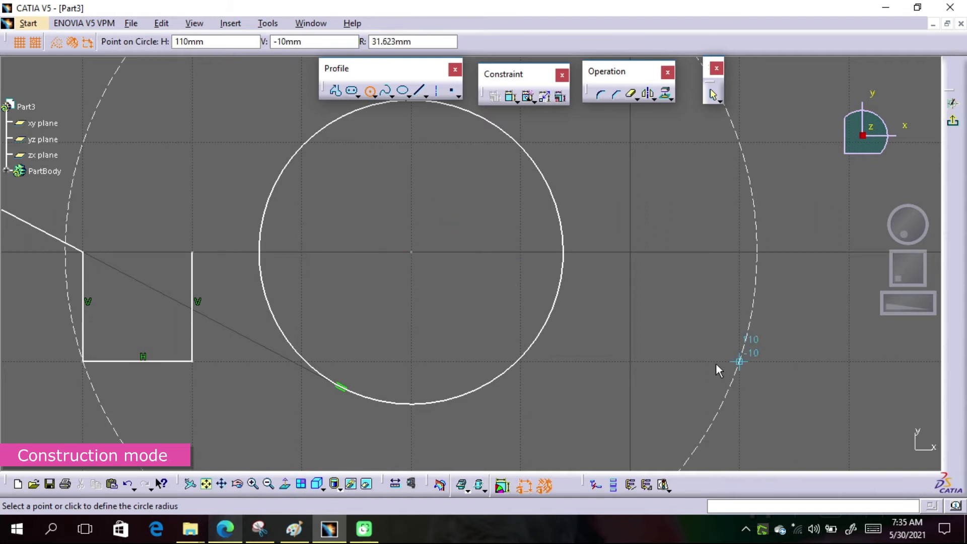
click(669, 314)
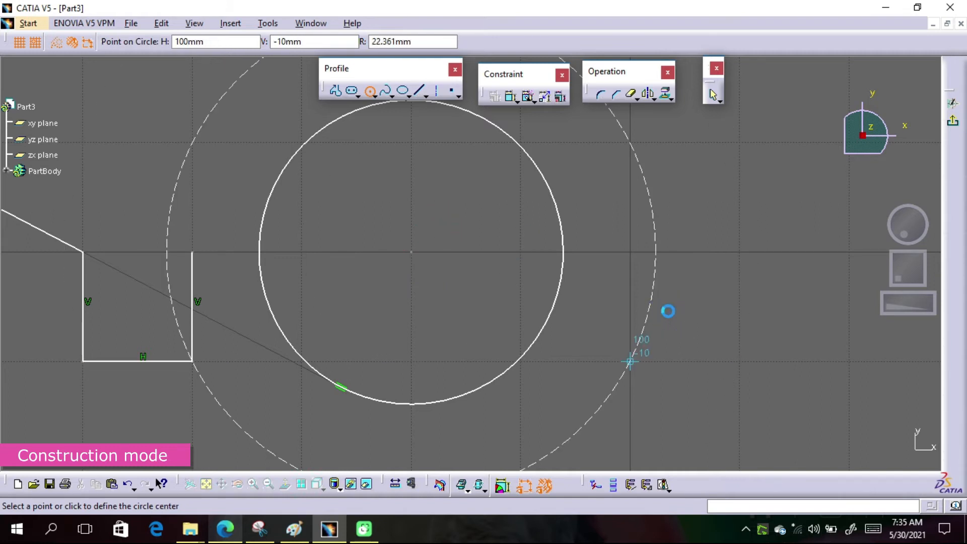
Turn off Snap to Point and hide the sketch grid
click(41, 40)
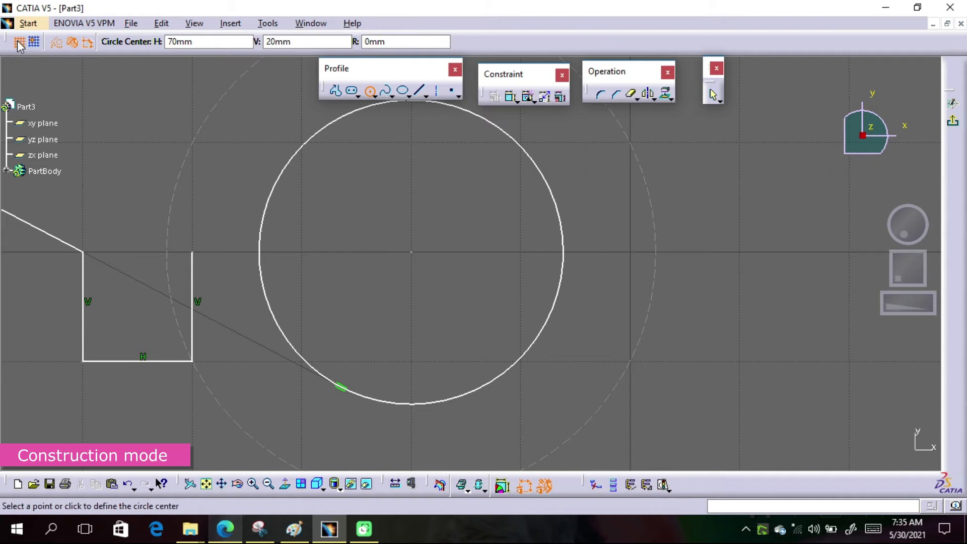
click(19, 41)
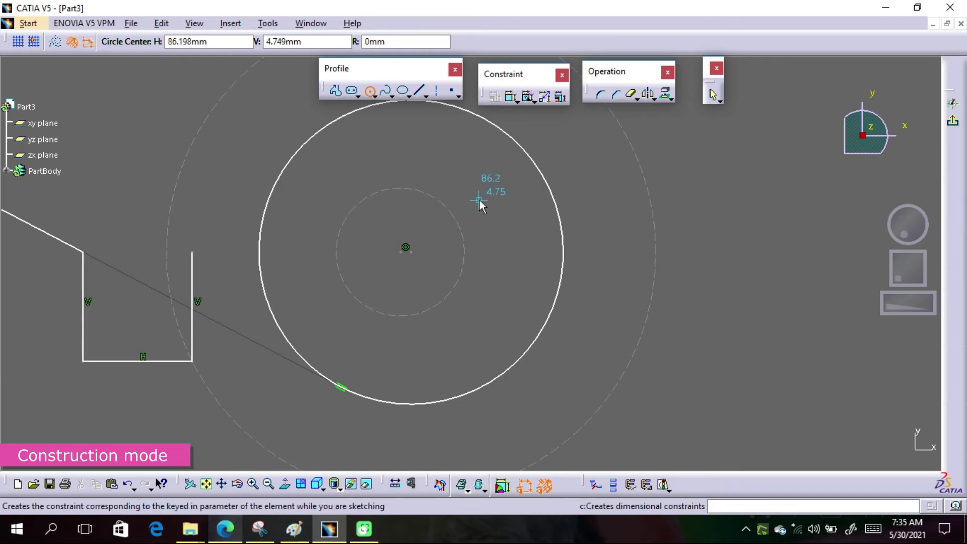
Start a new profile beyond the circles with a horizontal line dimensioned at 50 mm, using Dimensional Constraints
ctrl+middle_drag(481, 201, 490, 329)
mouse_move(419, 316)
ctrl+middle_down()
mouse_move(419, 270)
mouse_move(440, 259)
mouse_move(397, 233)
ctrl+middle_up()
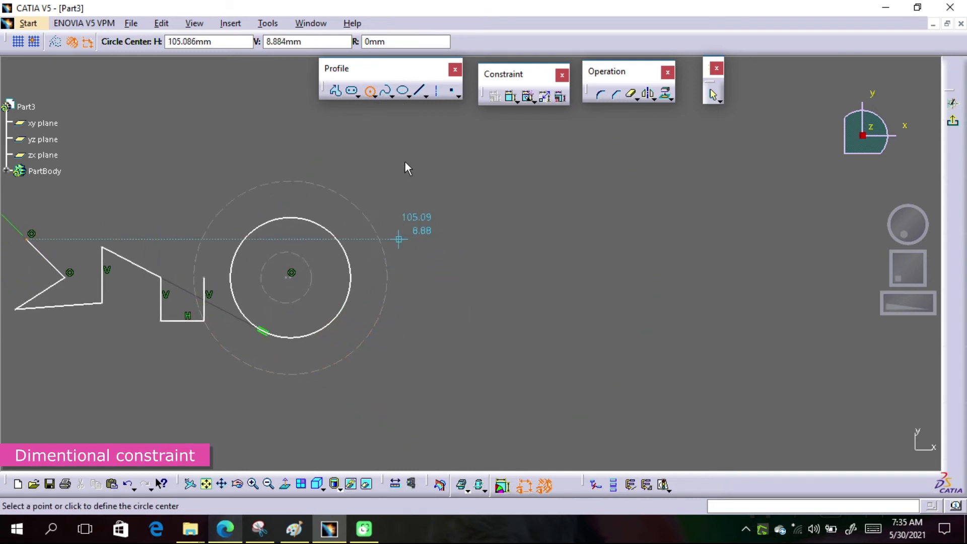
click(337, 92)
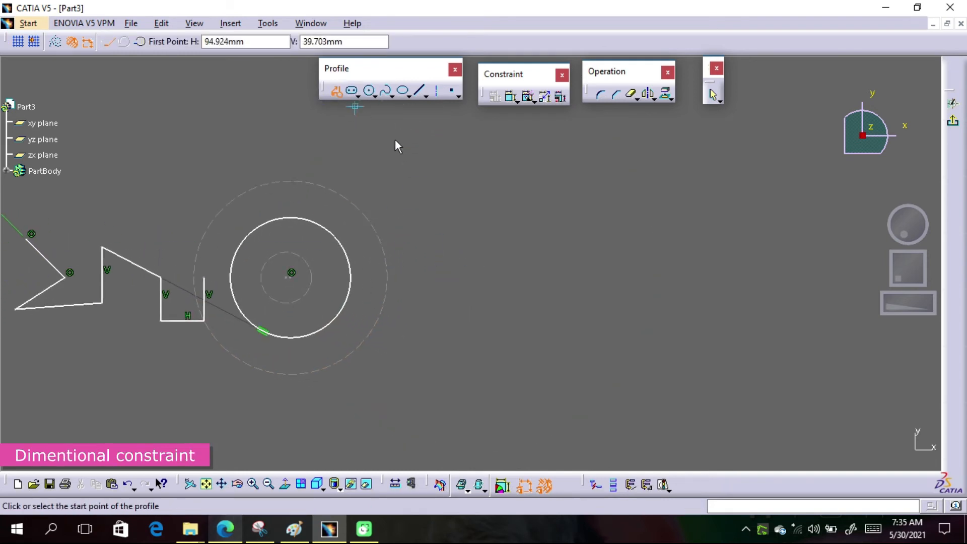
click(479, 260)
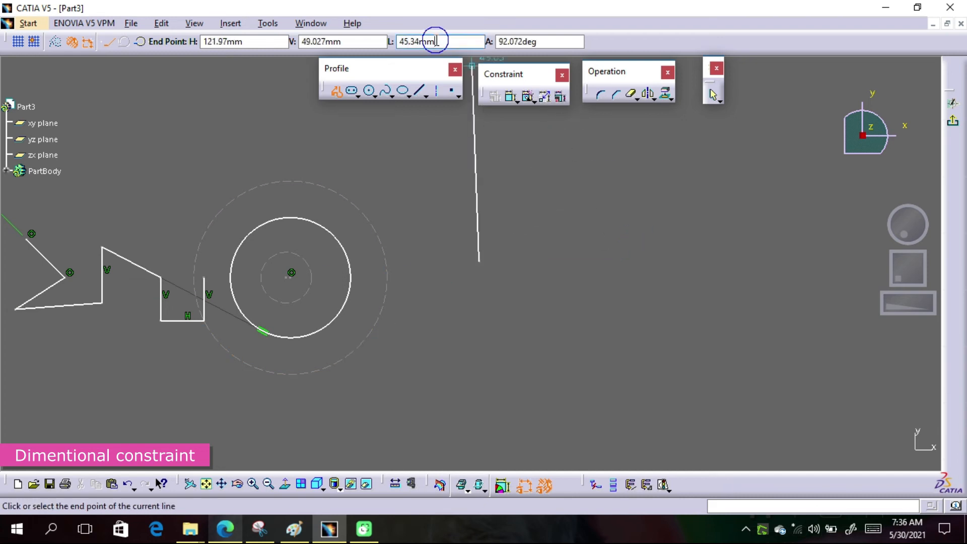
drag(436, 41, 396, 44)
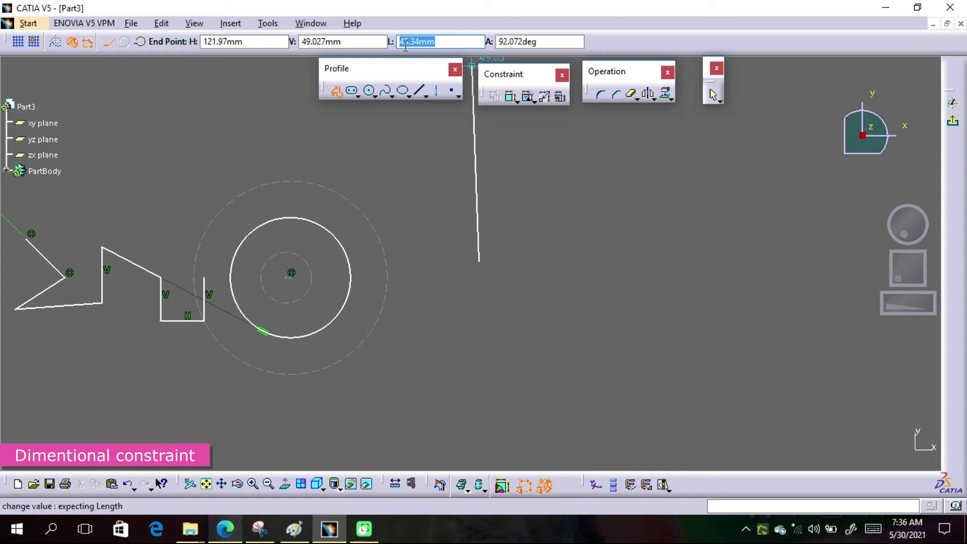
text(50)
key(Return)
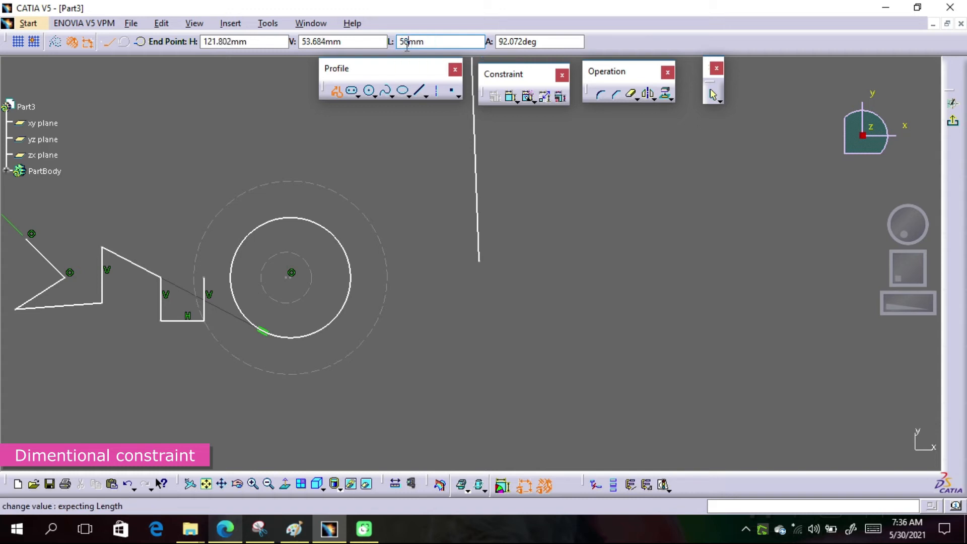
click(624, 264)
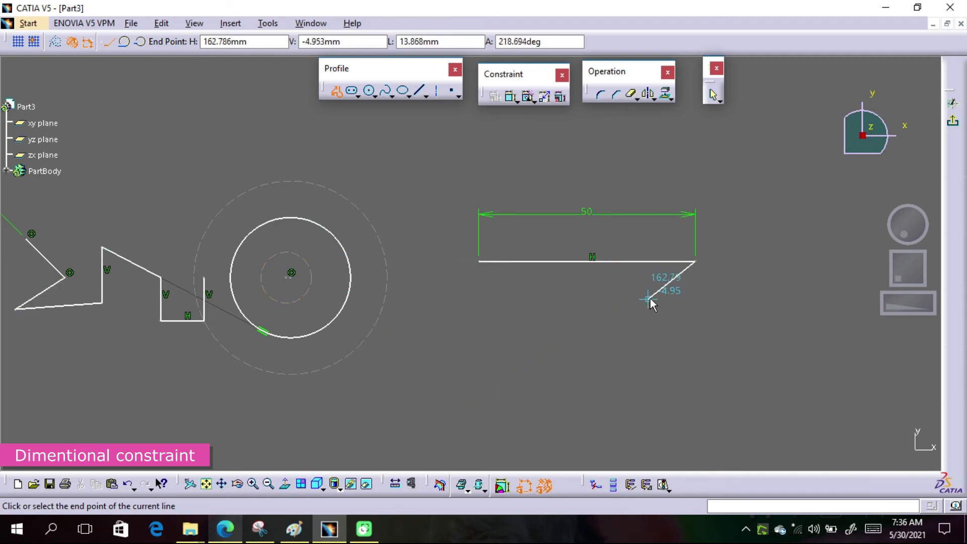
Turn off Dimensional Constraints and continue the profile with a vertical line upward, 30 mm long
middle_drag(548, 222, 449, 240)
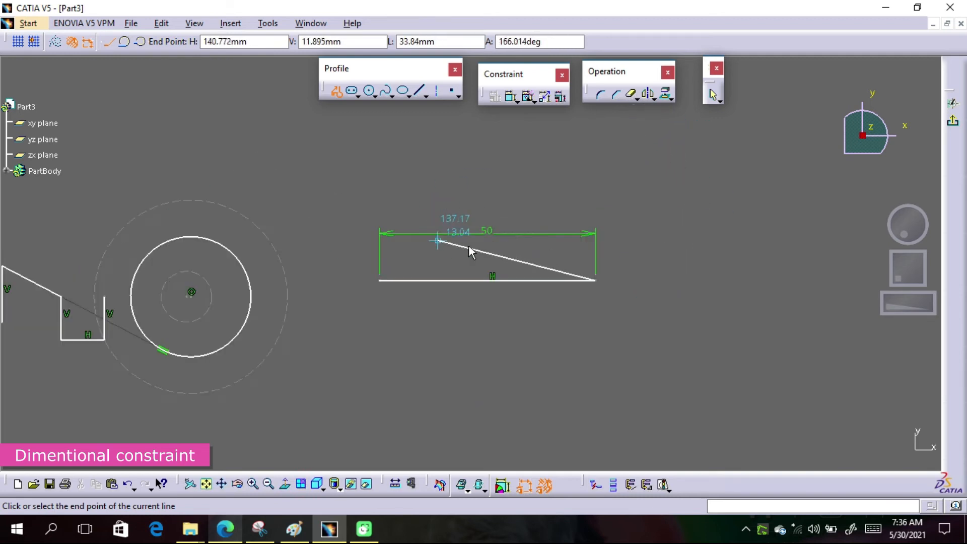
mouse_move(505, 185)
middle_down()
mouse_move(443, 210)
mouse_move(348, 162)
middle_up()
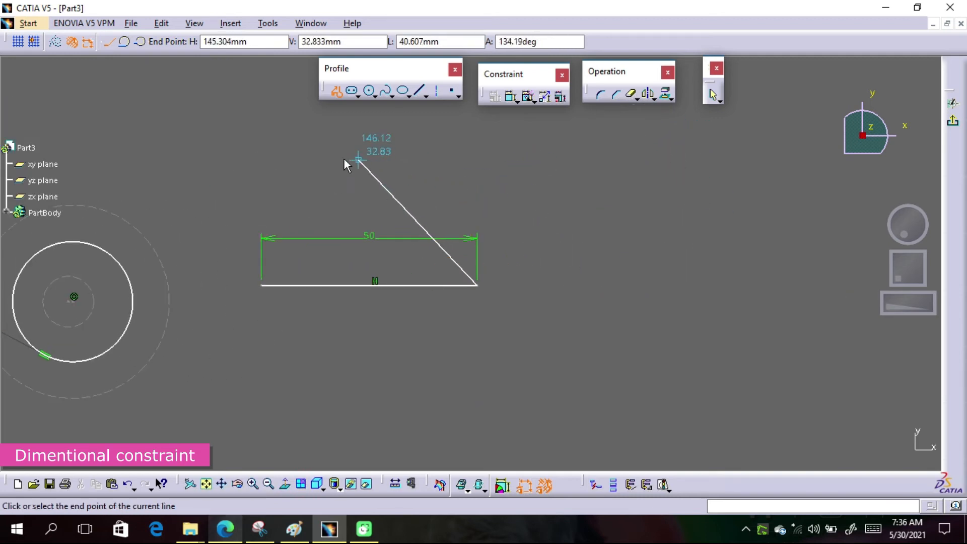
click(88, 43)
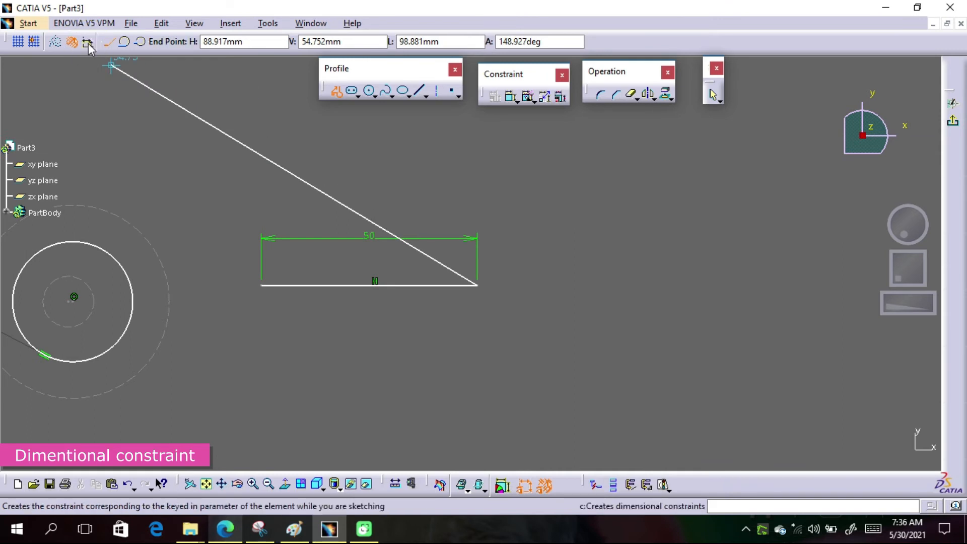
click(458, 41)
text(30)
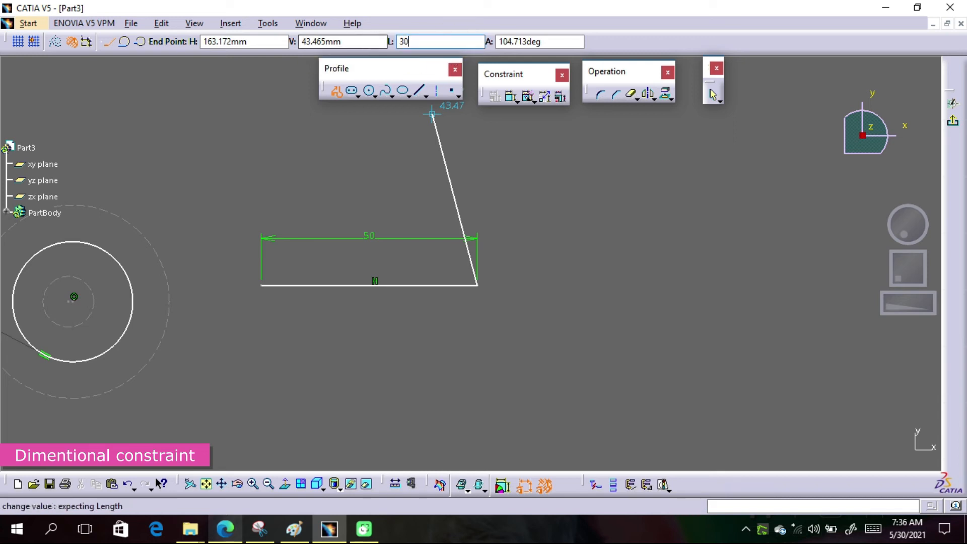
key(Return)
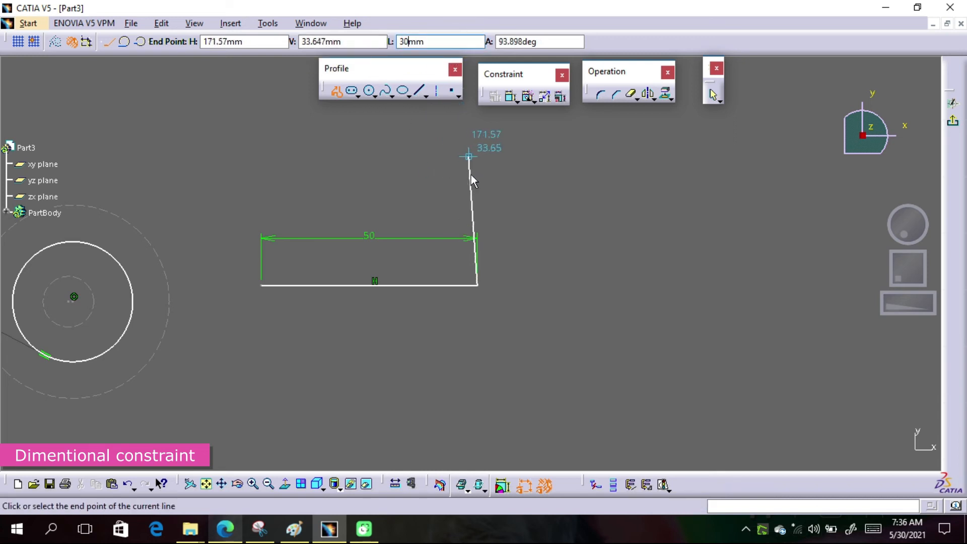
click(477, 177)
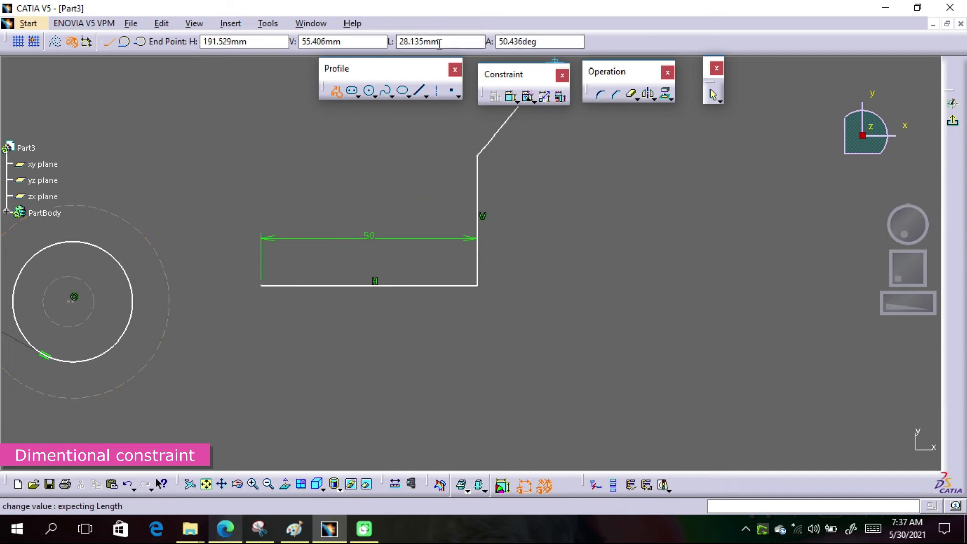
Add a slightly upward-sloping 50 mm line from the top of the vertical line, without a dimensional constraint
text(50)
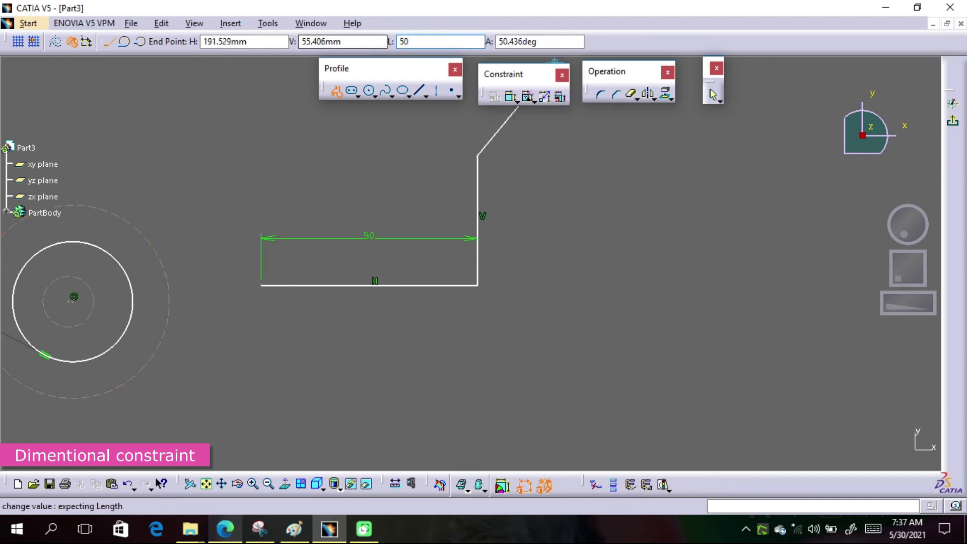
key(Return)
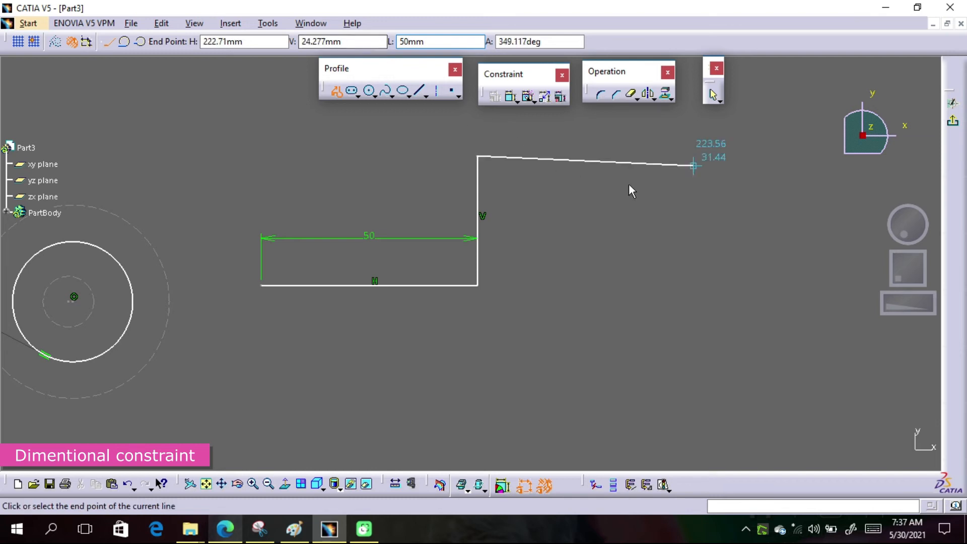
click(652, 146)
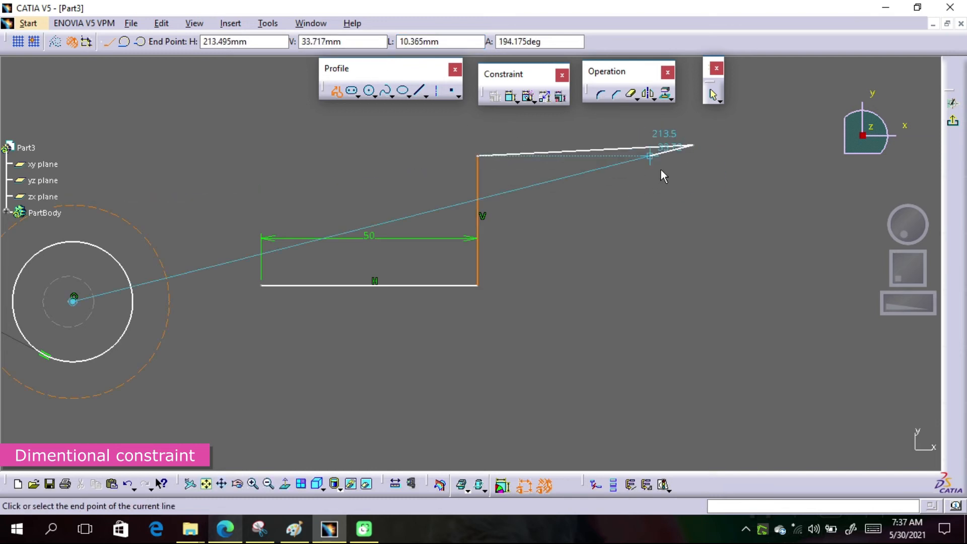
Turn Dimensional Constraints back on and add a vertical line downward with a 30 mm length dimension
mouse_move(663, 173)
middle_down()
mouse_move(659, 196)
mouse_move(639, 208)
middle_up()
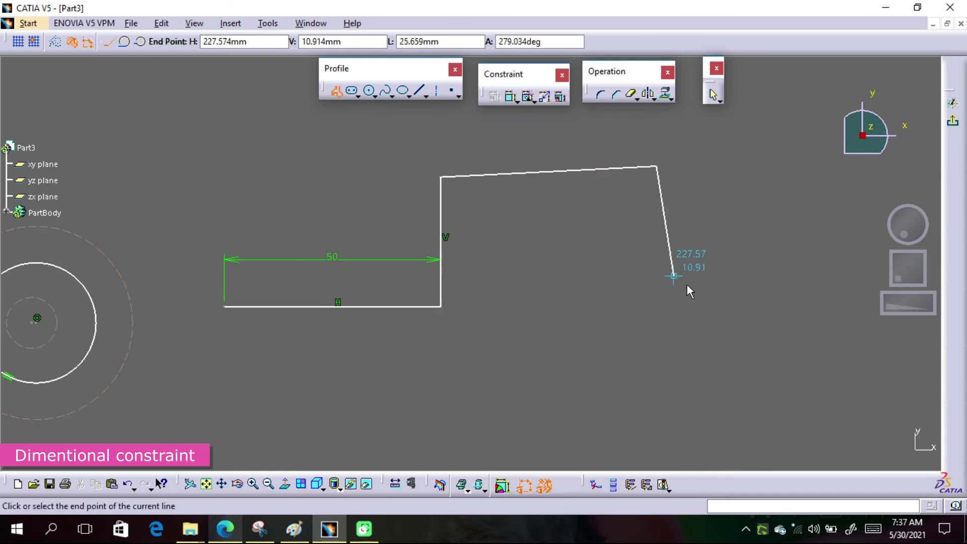
key(Tab)
key(Tab)
key(Tab)
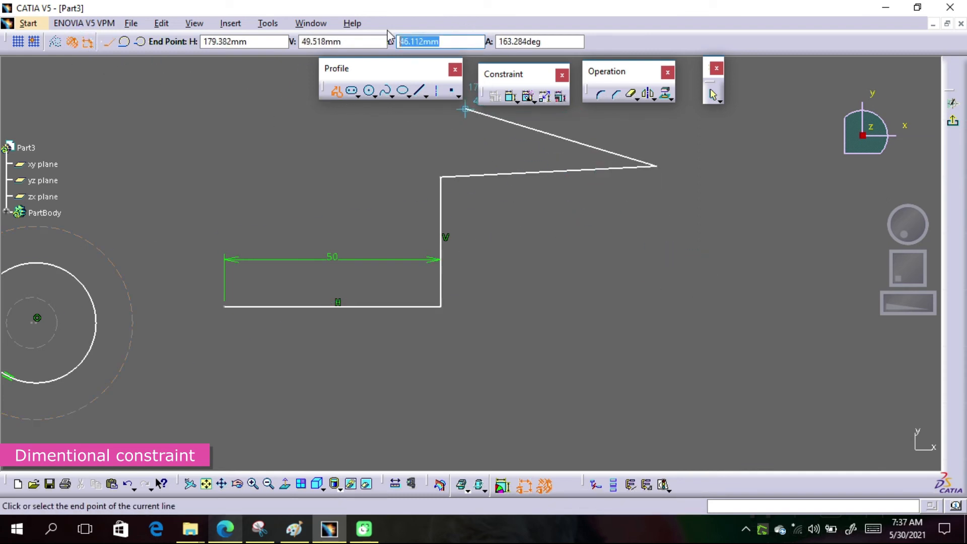
text(30)
key(Return)
click(656, 310)
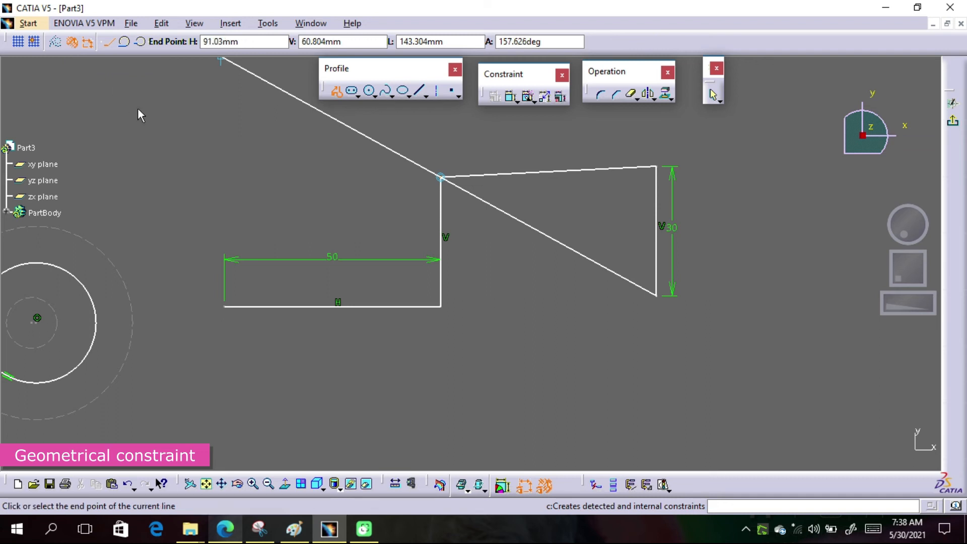
With Geometrical Constraints on, add a horizontal line about 39.2 mm long and a vertical line upward about 29 mm long
middle_drag(527, 247, 434, 225)
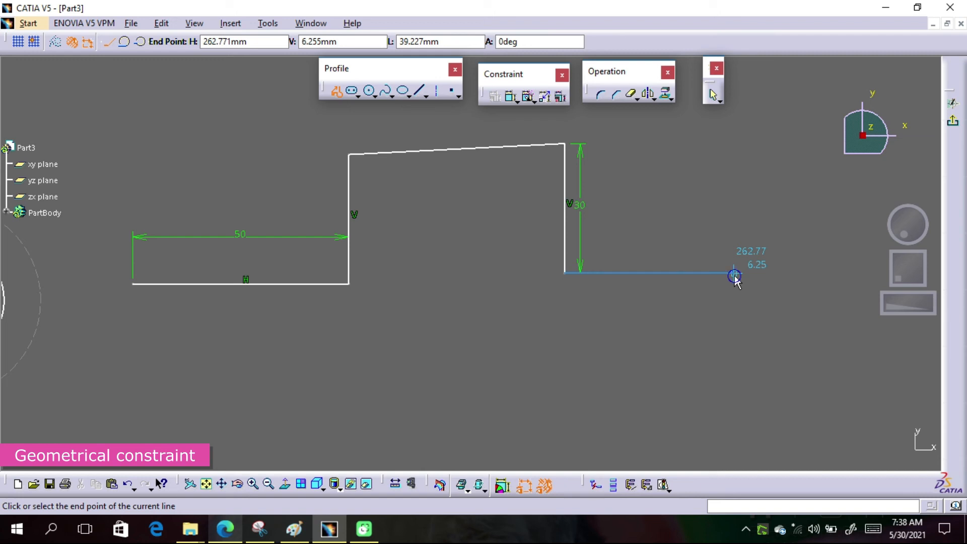
click(734, 275)
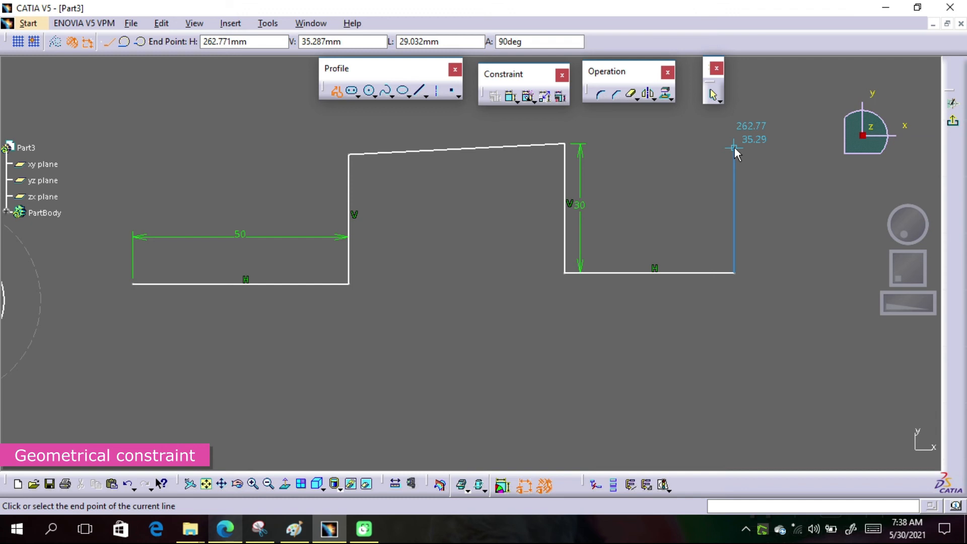
click(734, 147)
Turn off Geometrical Constraints and continue the profile with a level line about 33.8 mm long and a line straight down
middle_drag(765, 176, 705, 196)
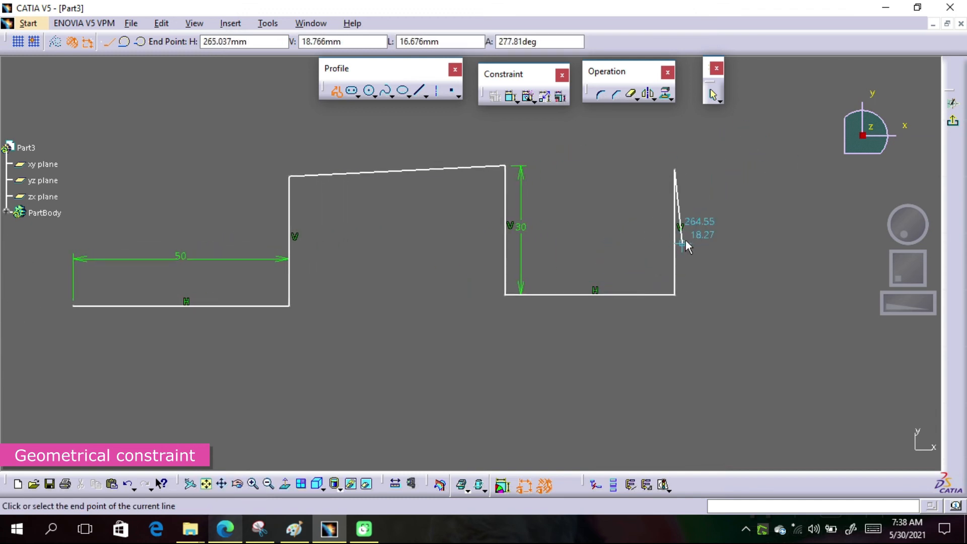
click(75, 47)
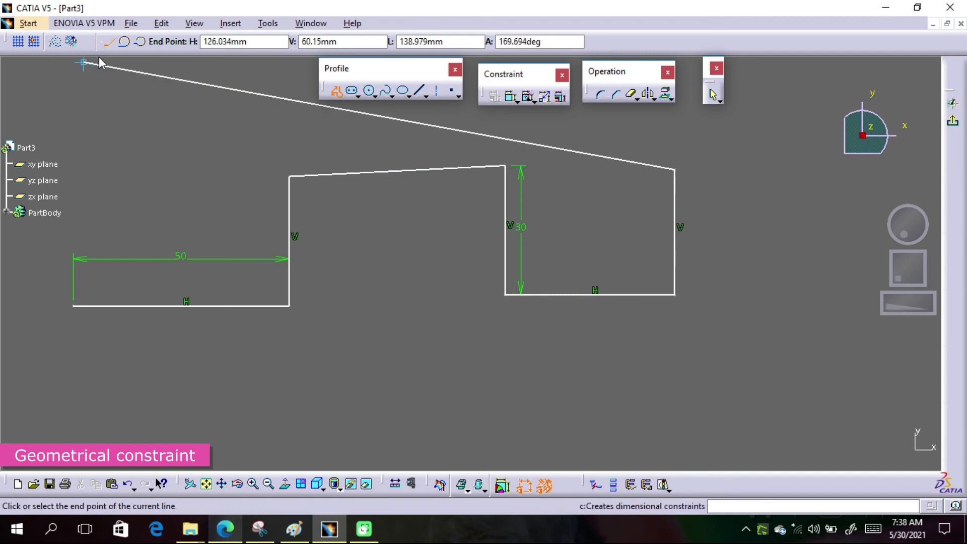
middle_drag(724, 198, 583, 204)
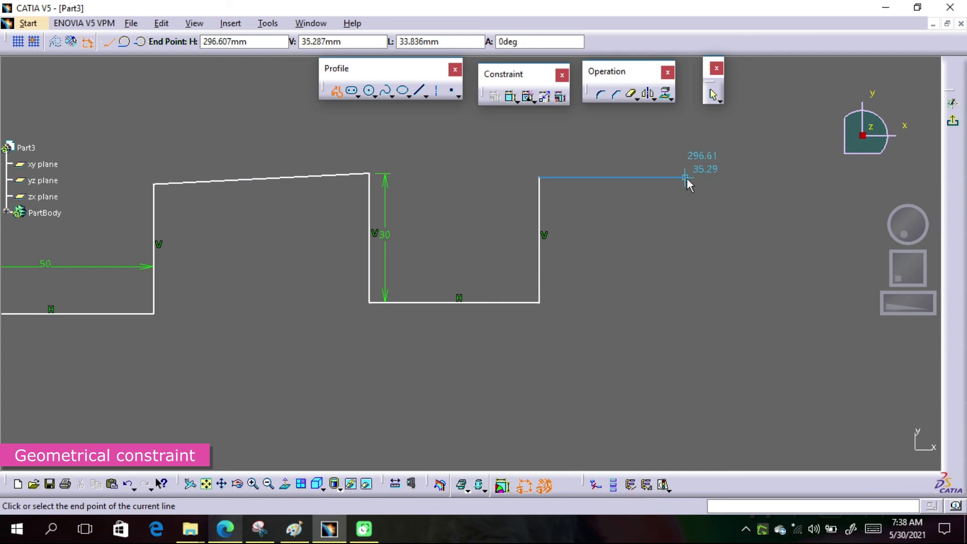
click(686, 177)
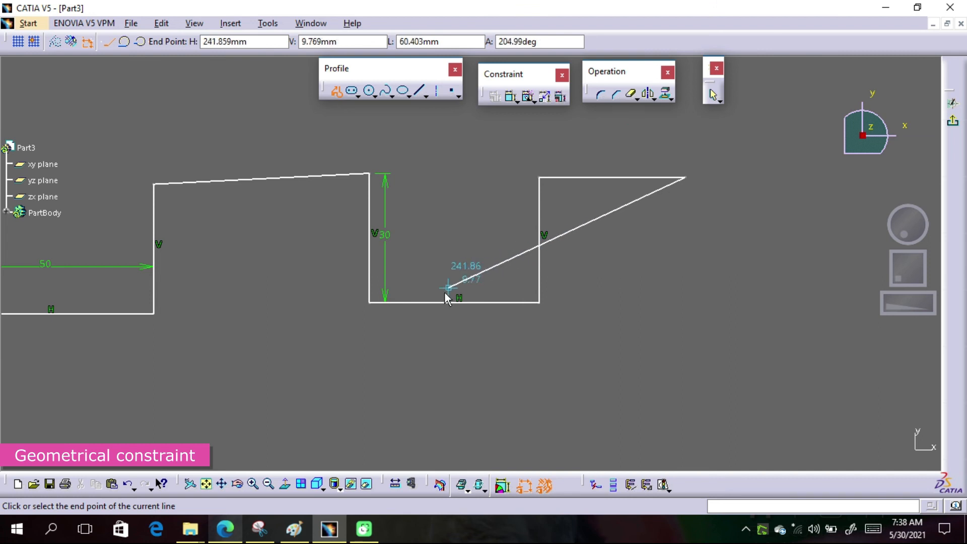
click(686, 278)
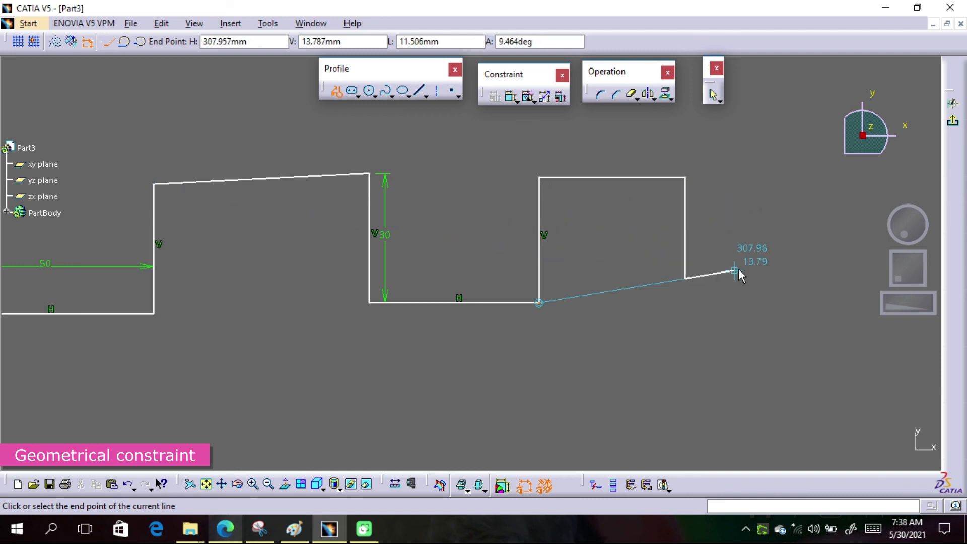
Turn Geometrical Constraints back on, add a horizontal line about 27.8 mm long and a vertical line upward, and end the profile
key(alt+v)
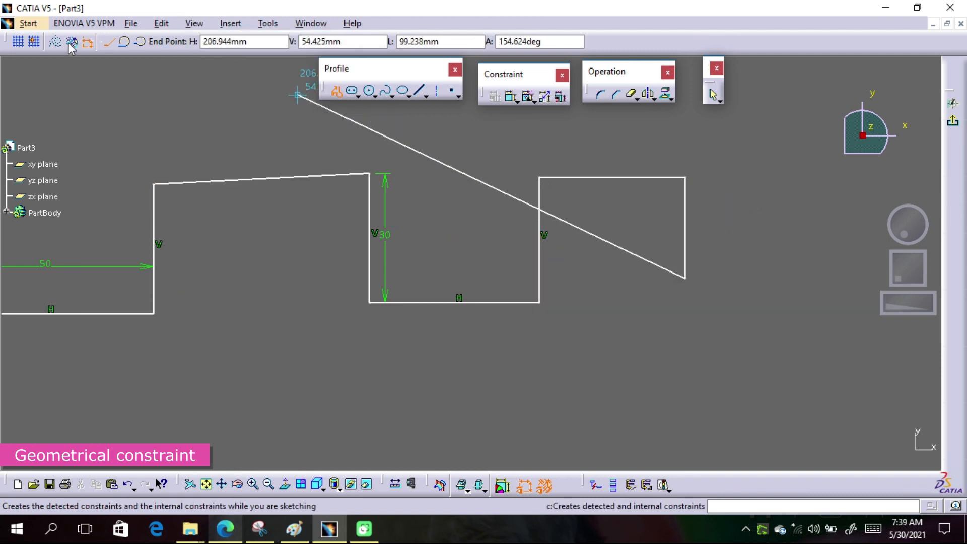
click(72, 41)
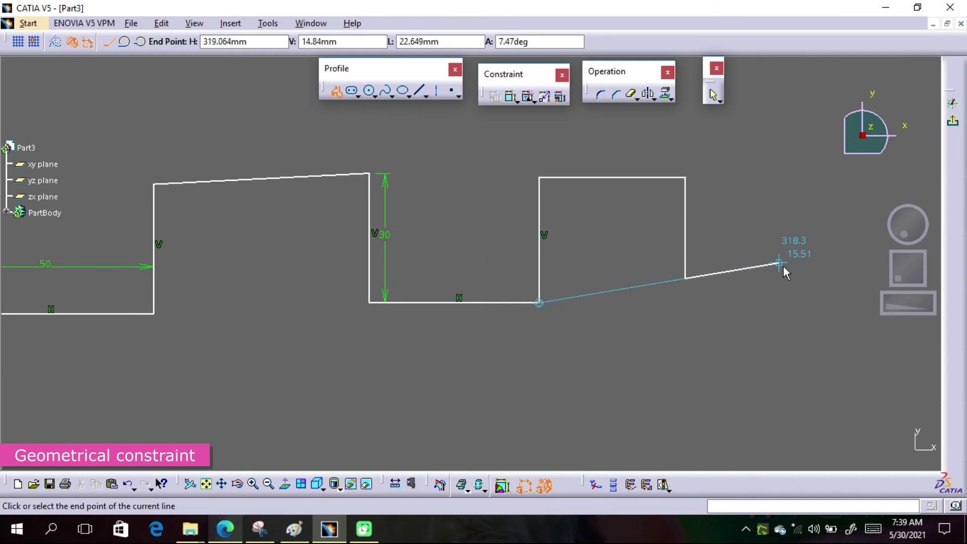
middle_drag(751, 287, 673, 283)
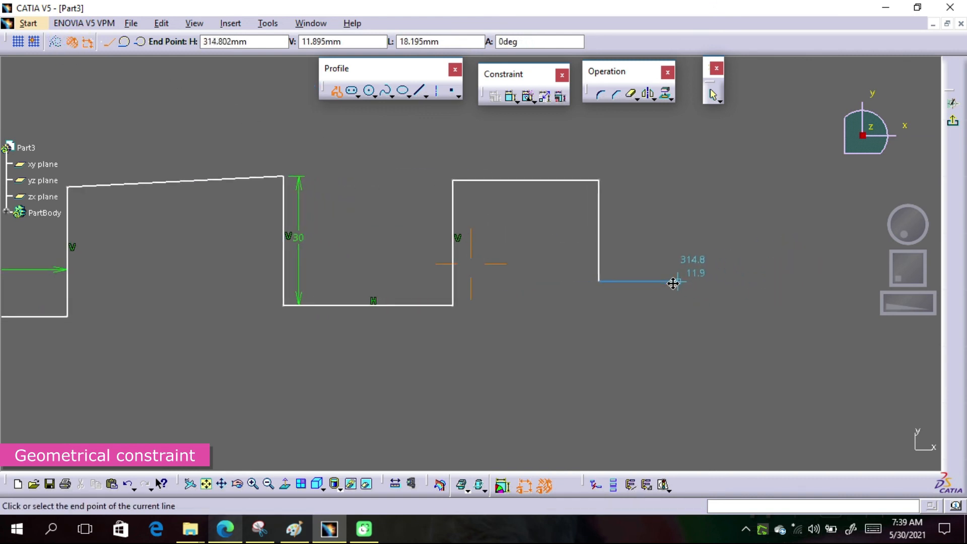
click(719, 281)
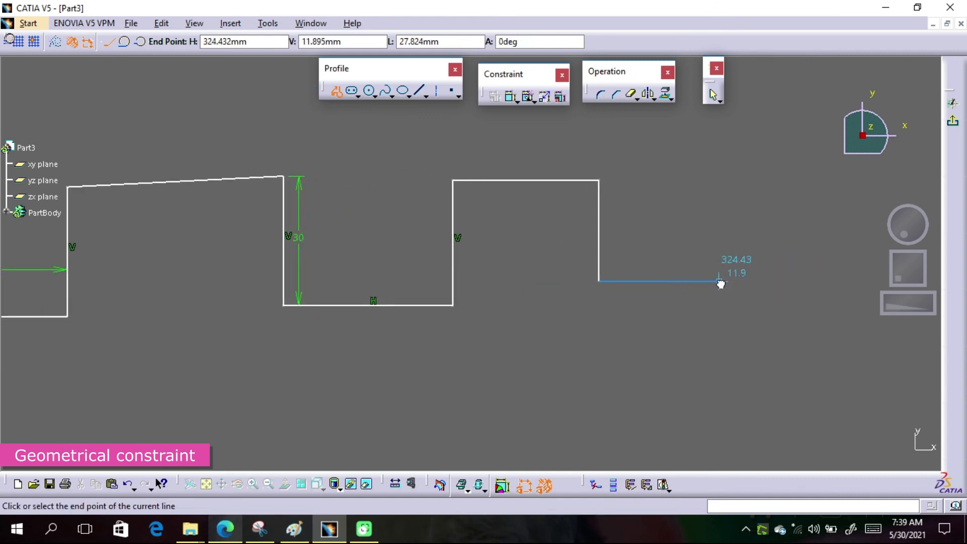
double_click(719, 186)
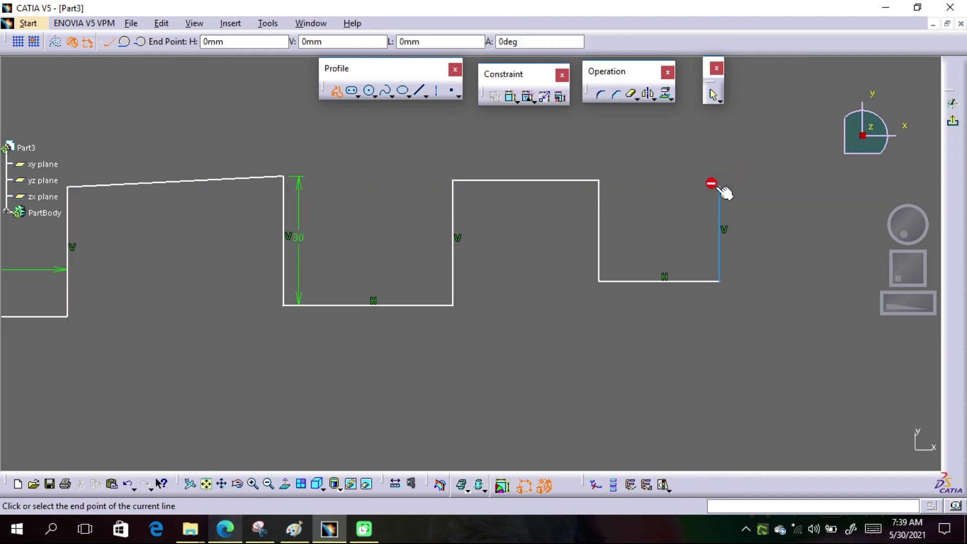